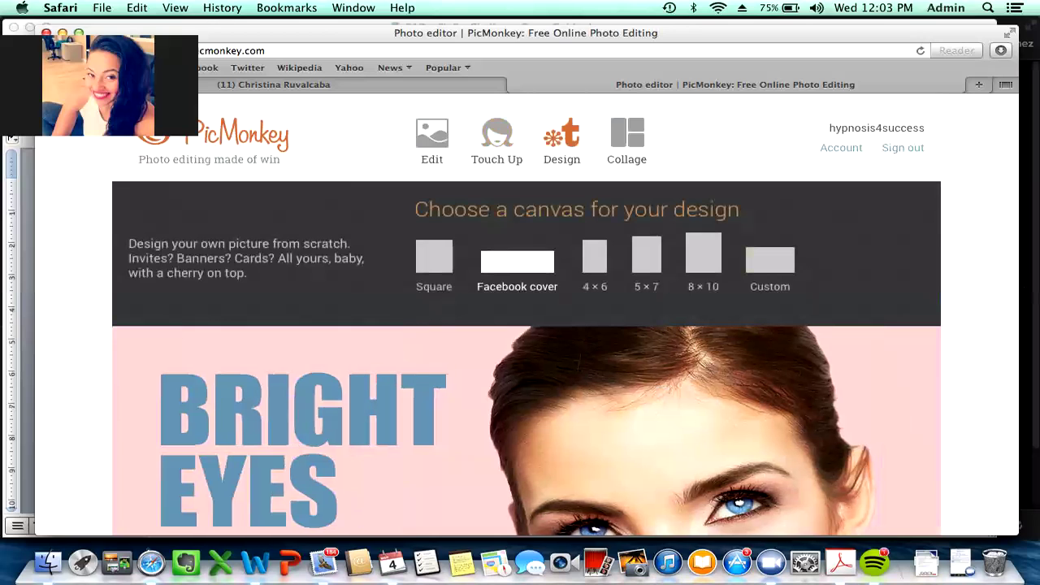
Start a Facebook cover design and add the personal full-length JPEG photo from the Desktop as an overlay
click(516, 261)
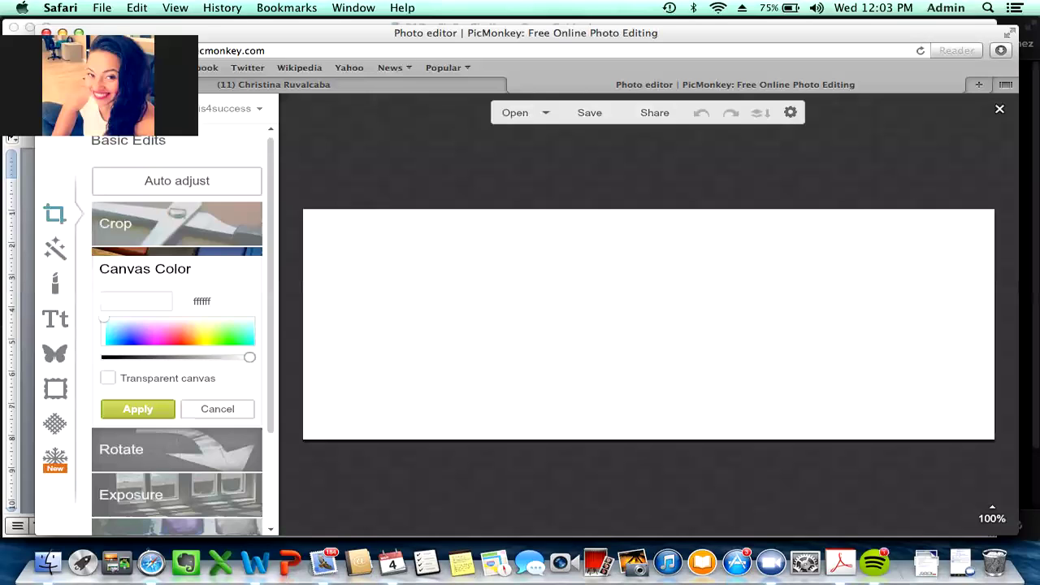
click(54, 353)
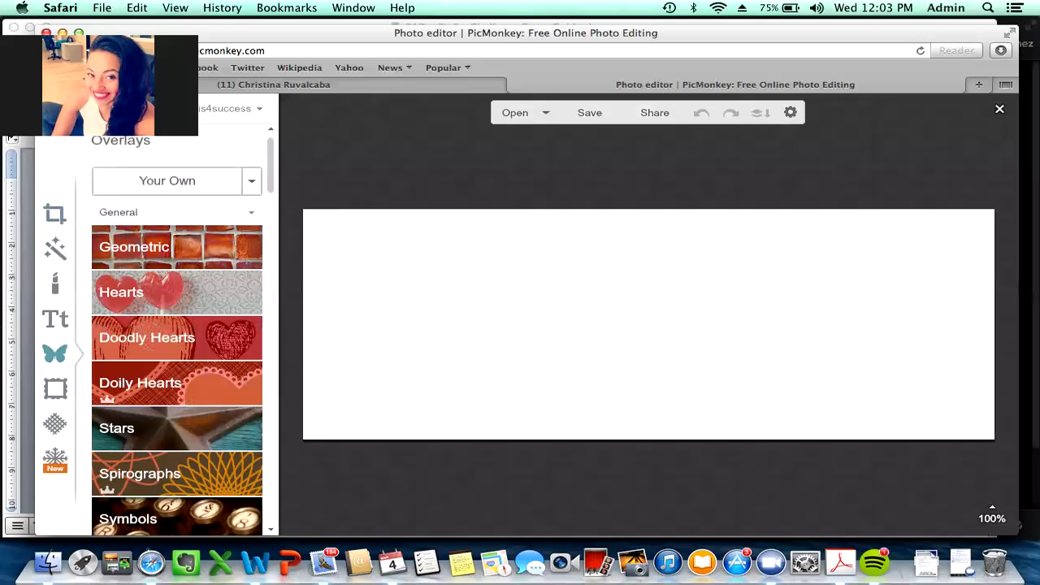
click(167, 182)
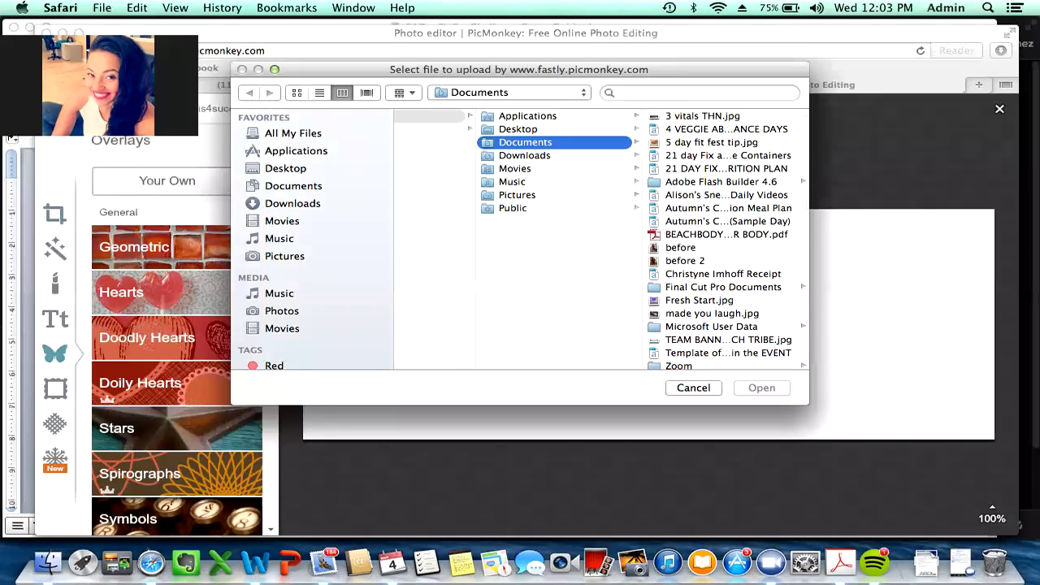
click(286, 169)
scroll(478, 240, down, 3)
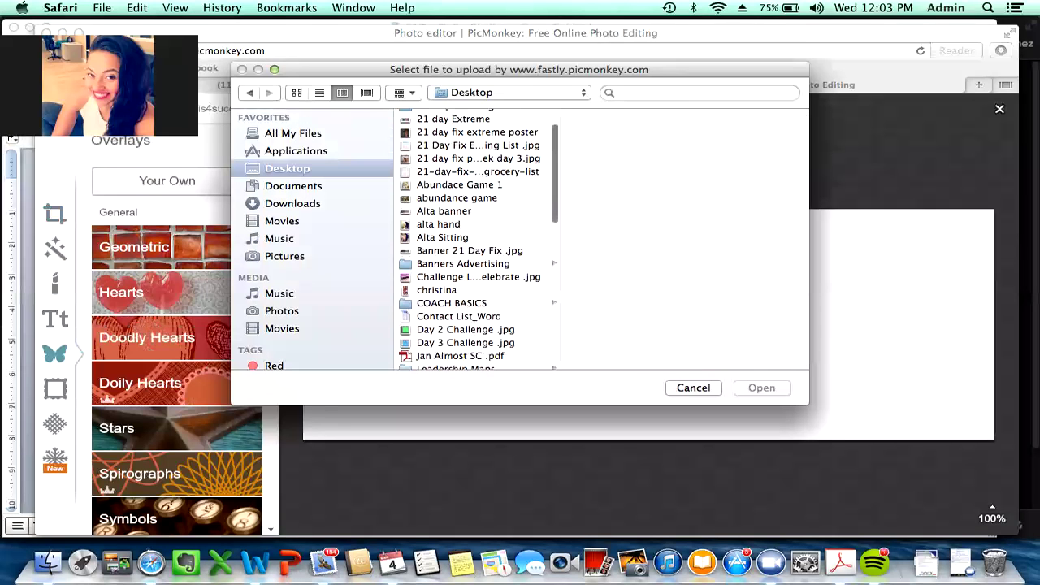
click(438, 247)
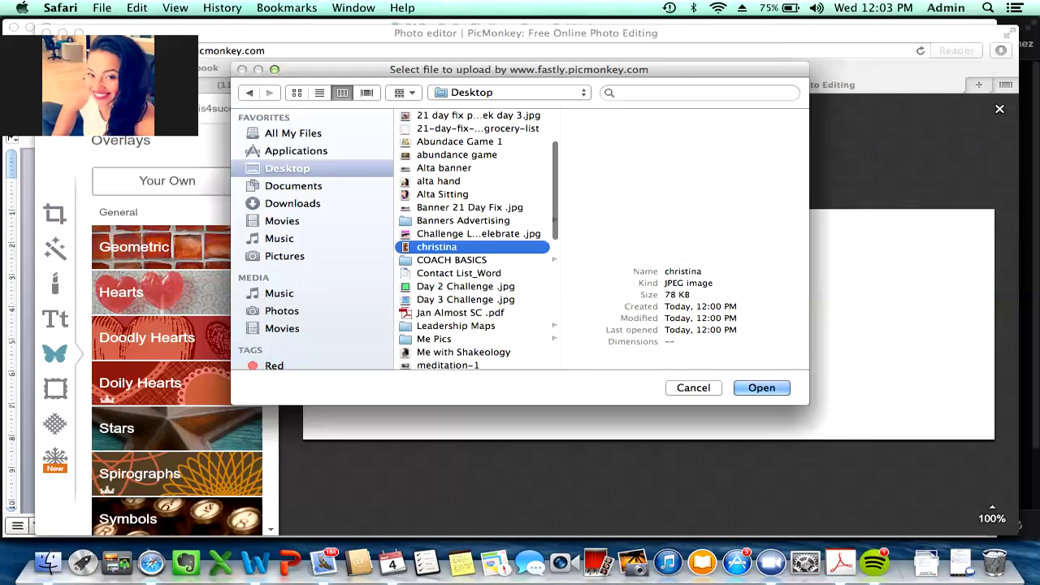
key(Return)
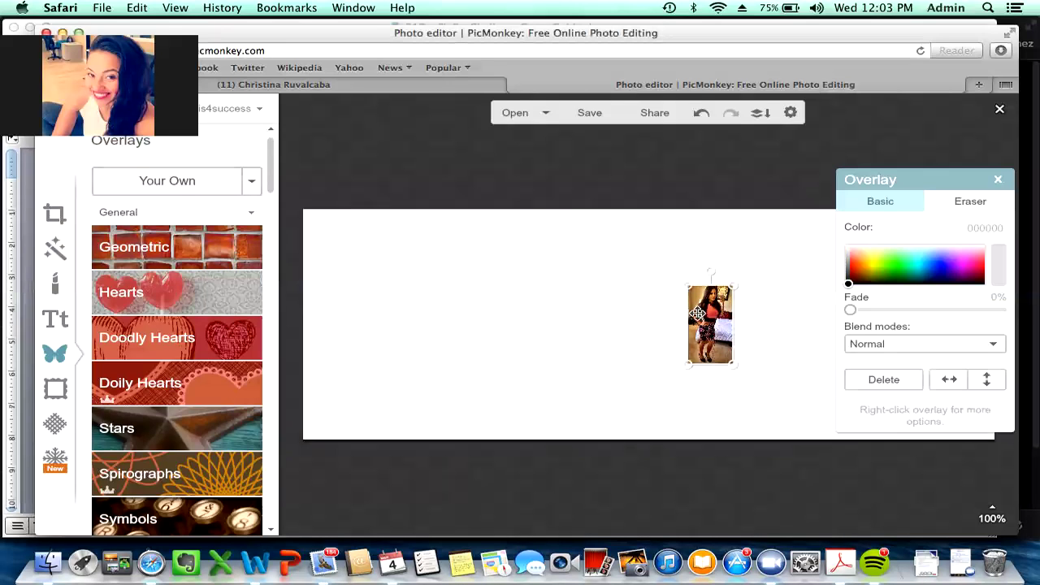
Move the full-length photo near the canvas's upper edge and enlarge it until its lower half extends below the canvas
drag(697, 314, 399, 213)
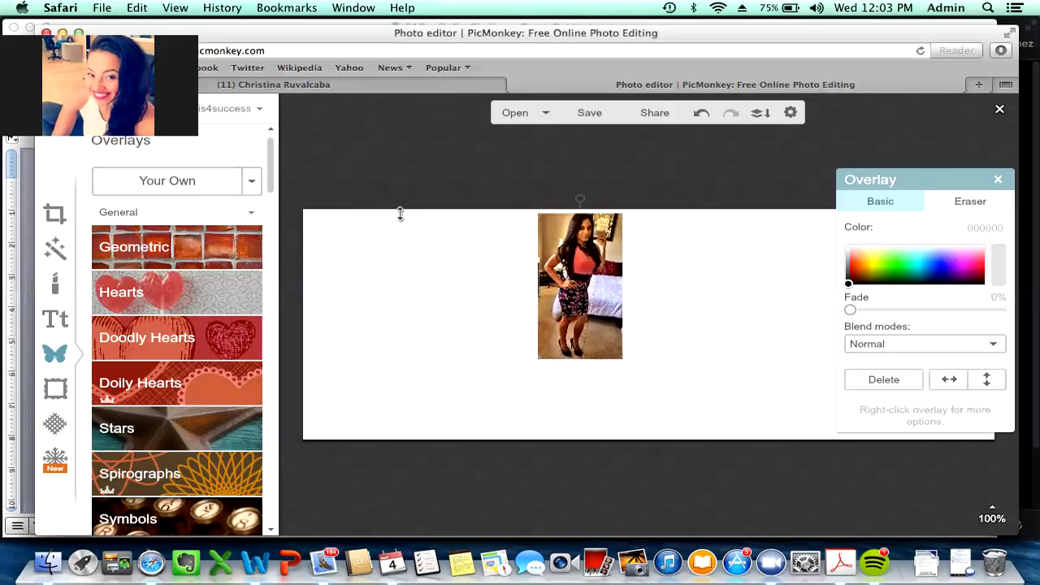
drag(542, 358, 406, 536)
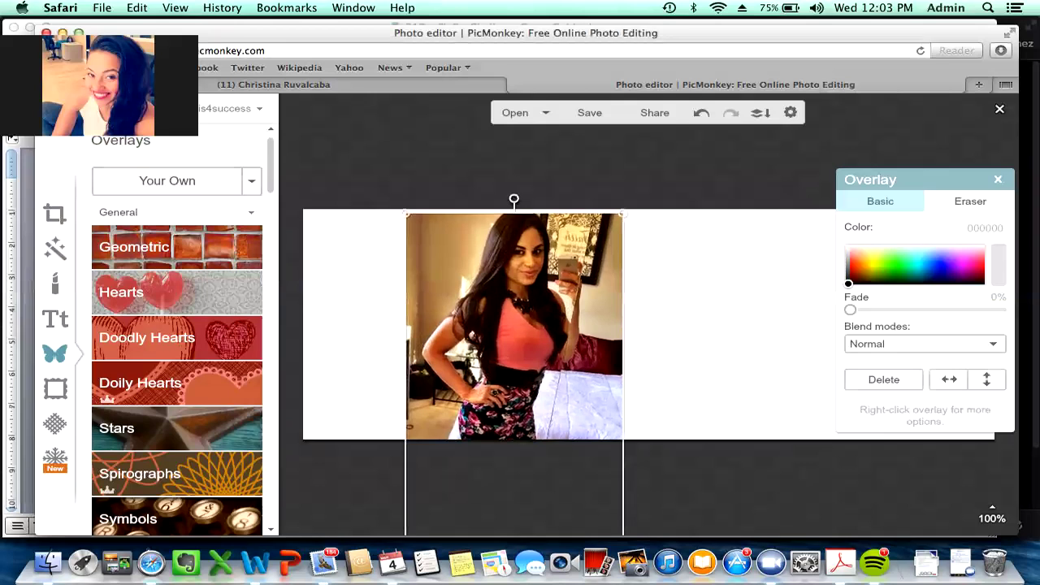
Erase the room background around the woman in the photo overlay, using eraser sizes 67 and 40
click(970, 201)
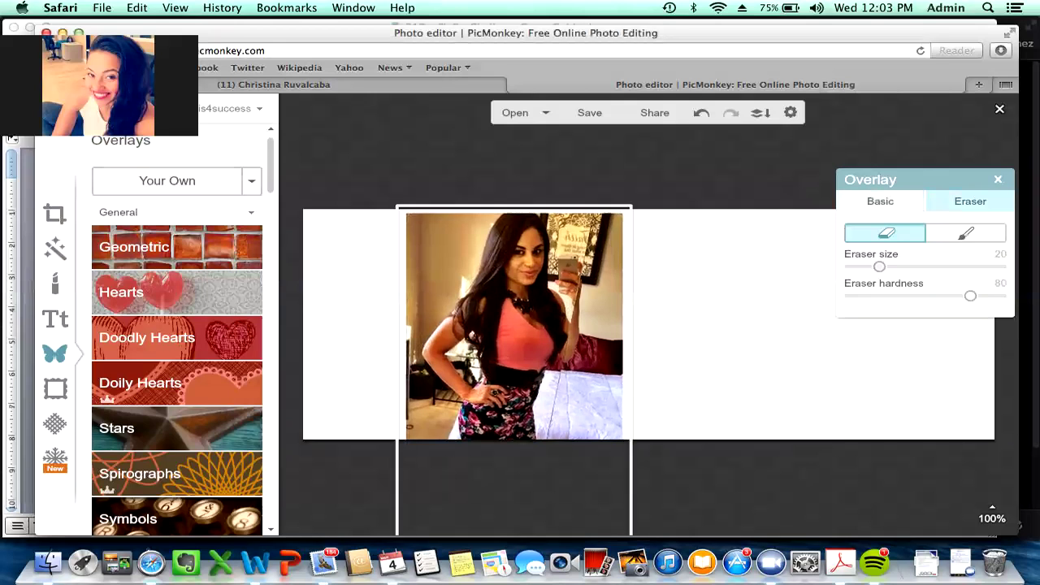
mouse_move(879, 266)
mouse_down()
mouse_move(963, 270)
mouse_move(951, 267)
mouse_up()
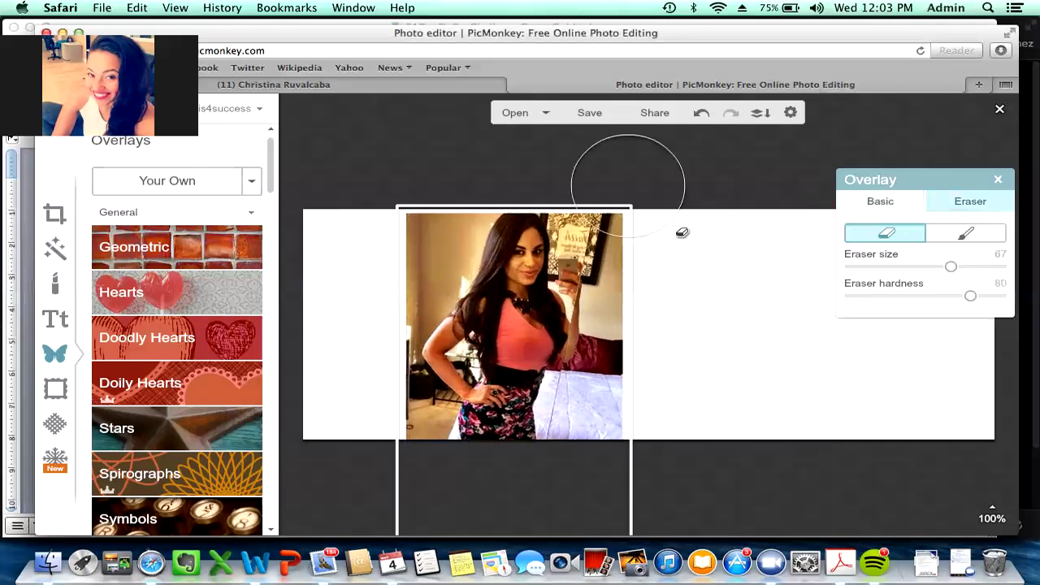
click(417, 224)
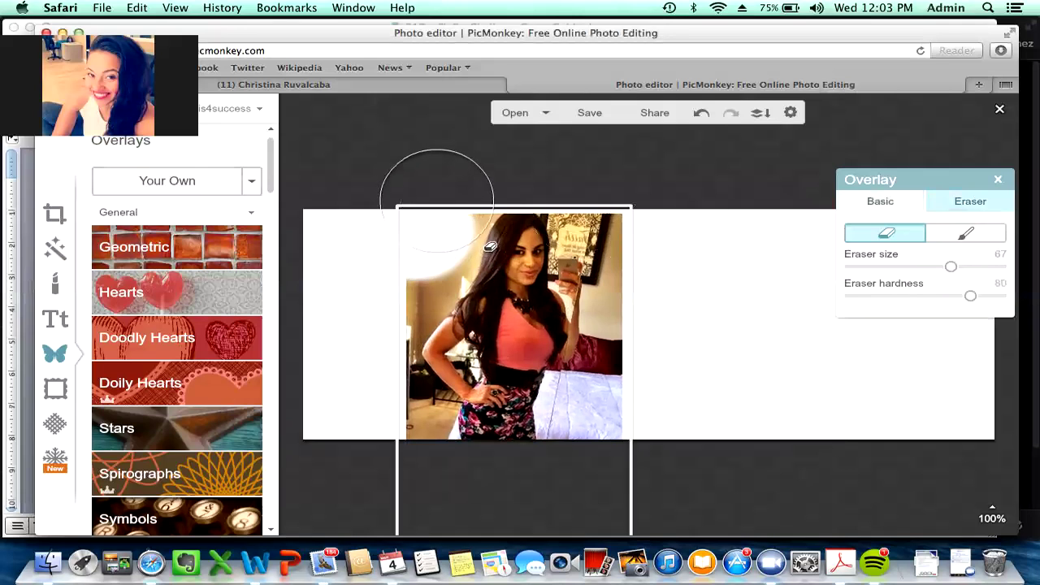
mouse_move(490, 245)
mouse_down()
mouse_move(475, 298)
mouse_move(432, 353)
mouse_move(416, 408)
mouse_move(455, 472)
mouse_up()
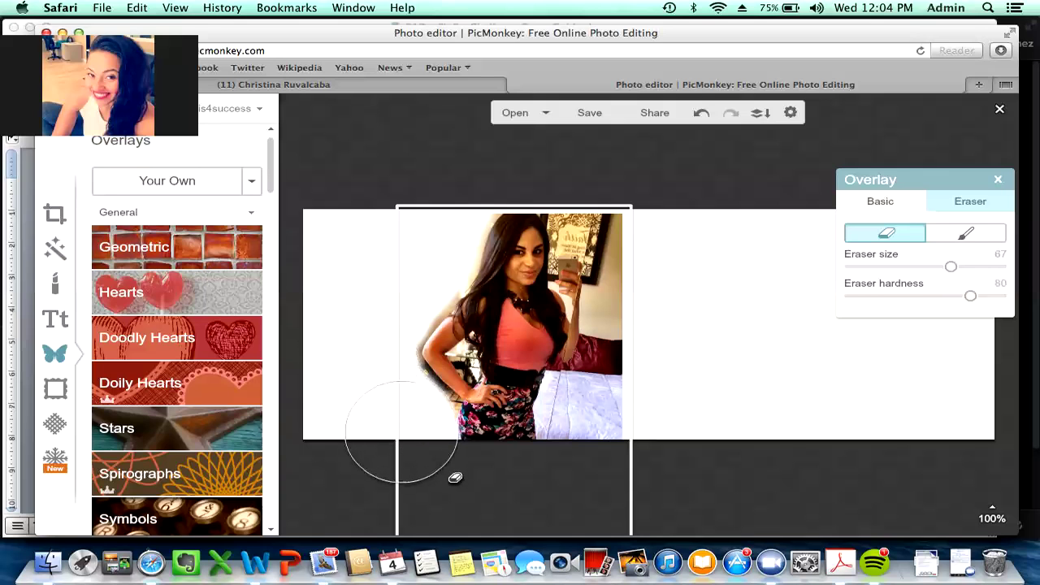
mouse_move(650, 468)
mouse_down()
mouse_move(648, 453)
mouse_move(659, 458)
mouse_move(693, 402)
mouse_move(697, 338)
mouse_move(685, 270)
mouse_move(639, 227)
mouse_up()
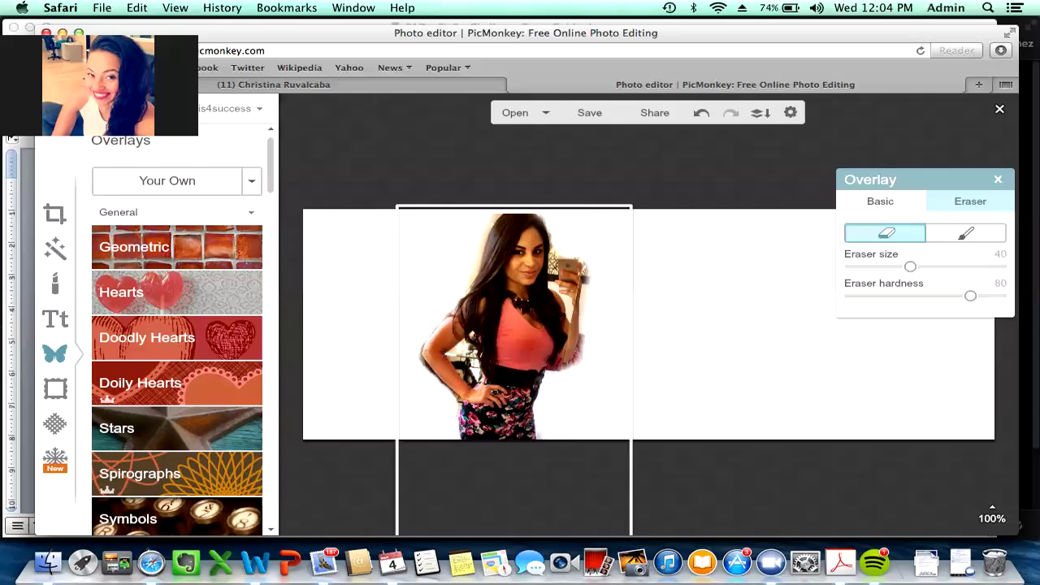
Move the cut-out woman to the canvas's left end, aligned with its upper edge, and deselect the overlay
click(998, 179)
drag(491, 290, 411, 230)
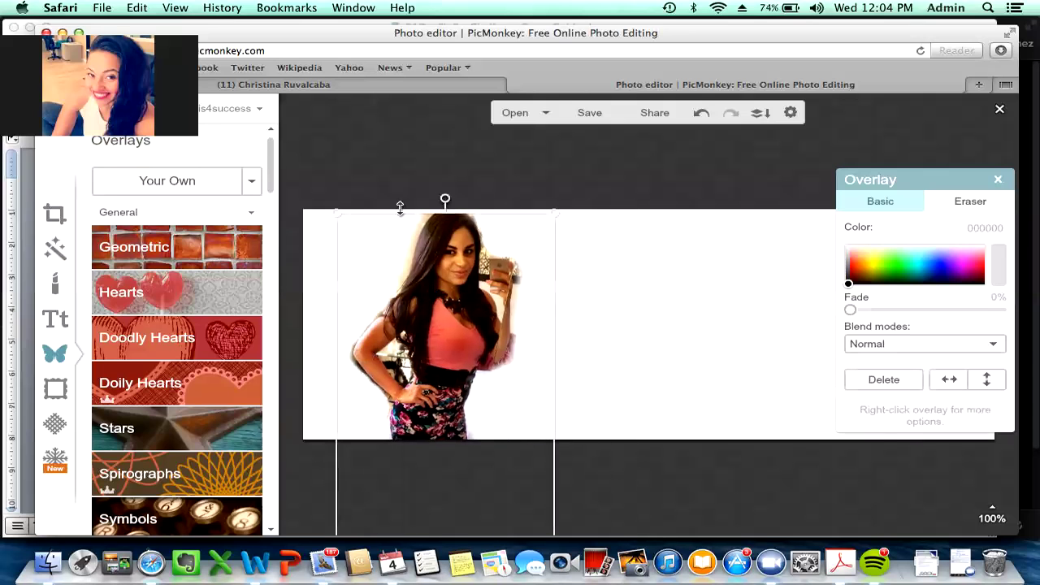
drag(485, 314, 451, 314)
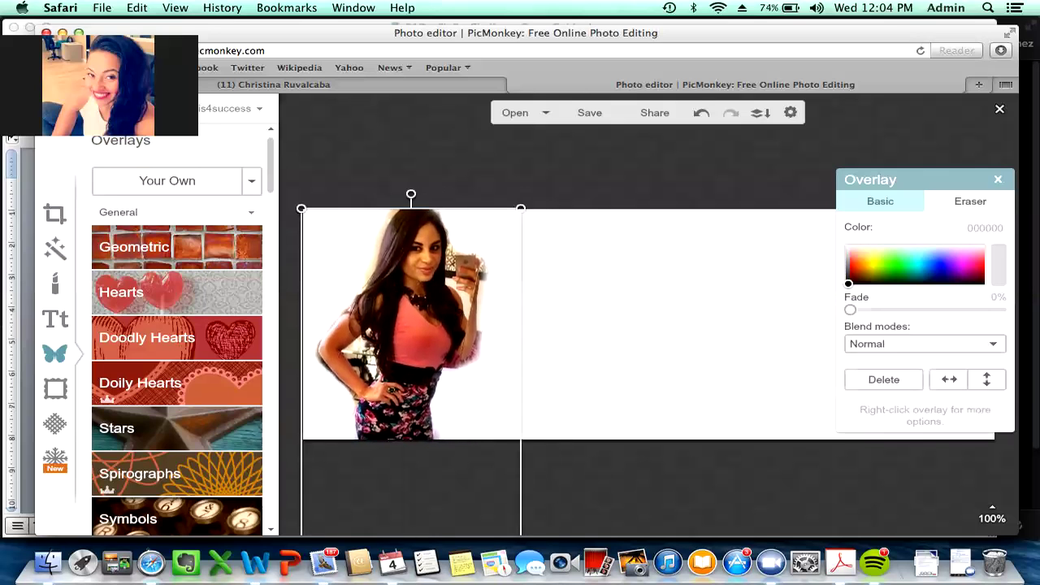
click(601, 318)
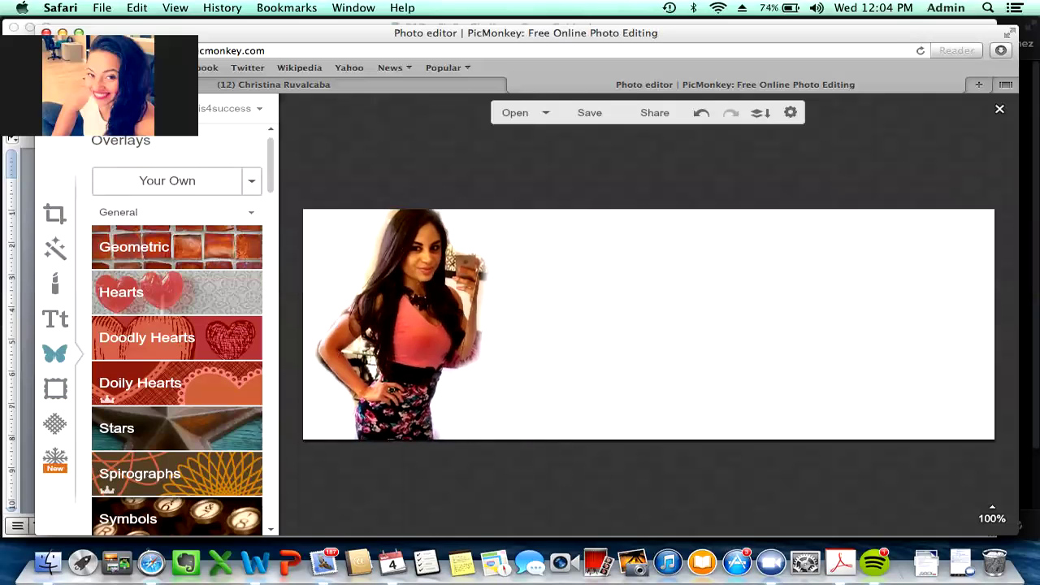
Add the "21 day fix extreme poster" image from the Desktop as an overlay and enlarge it beyond the canvas height
click(167, 182)
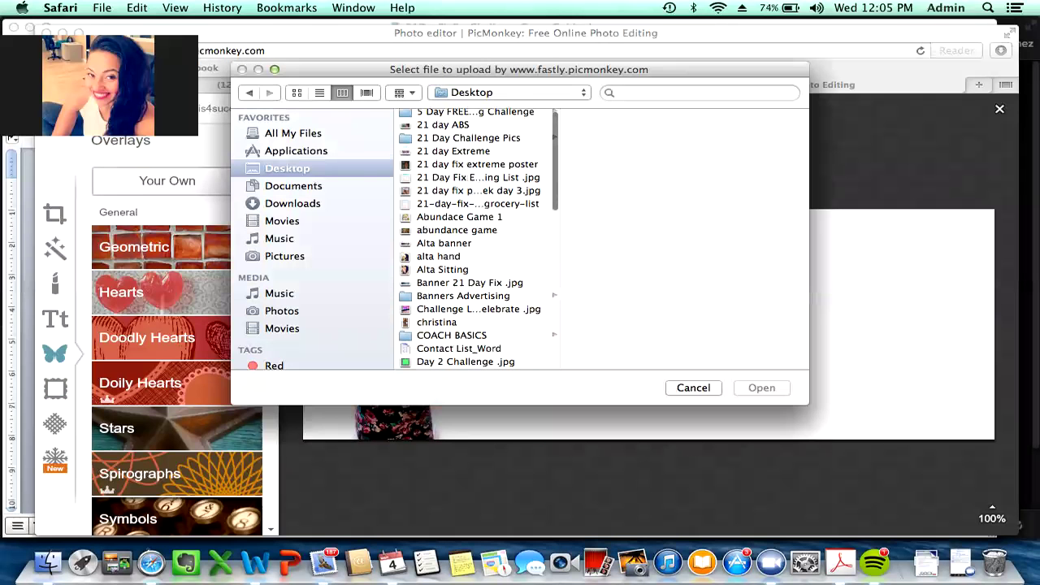
scroll(479, 238, up, 1)
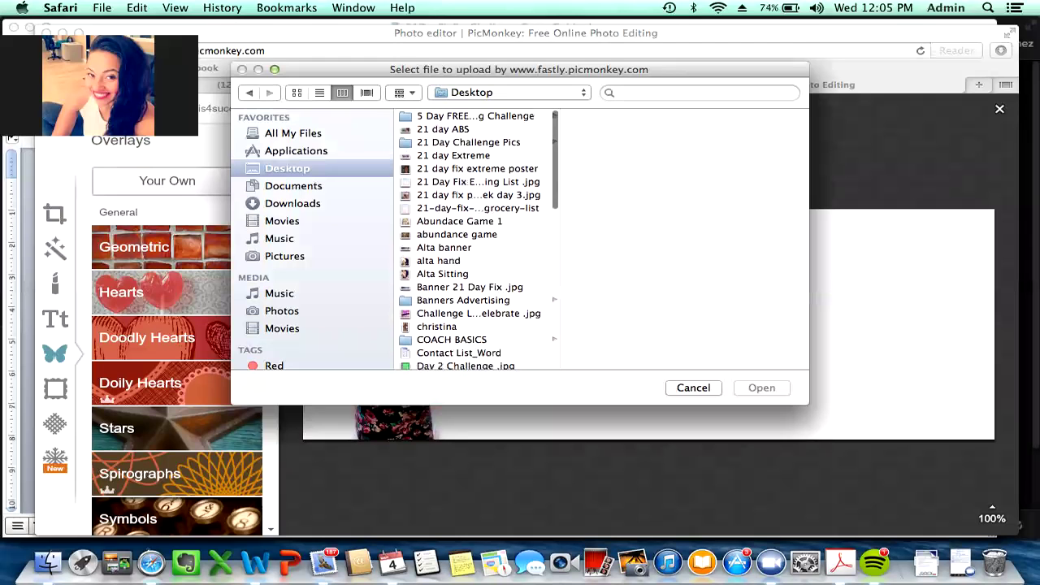
click(453, 155)
click(477, 169)
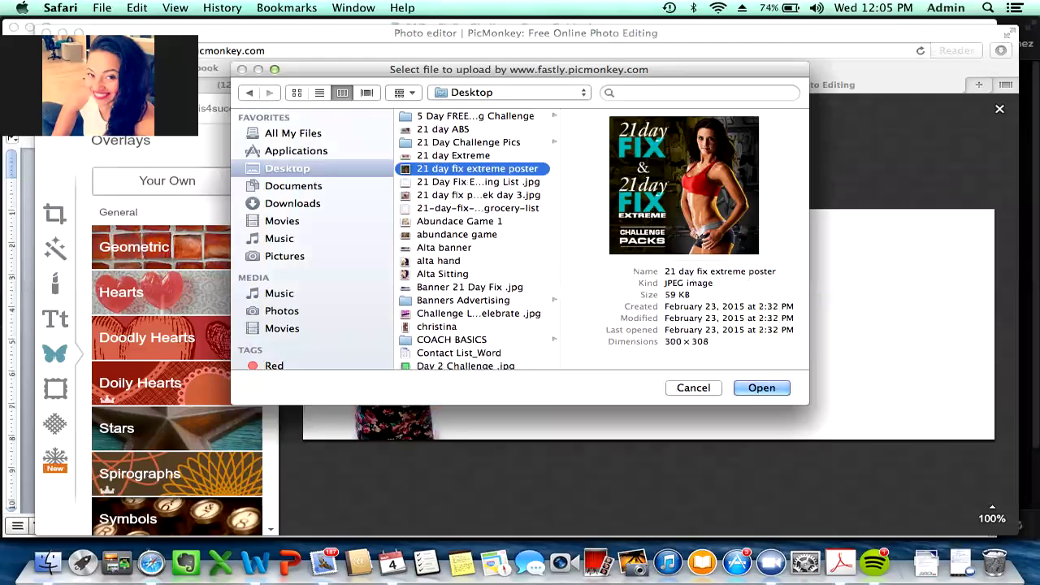
key(Return)
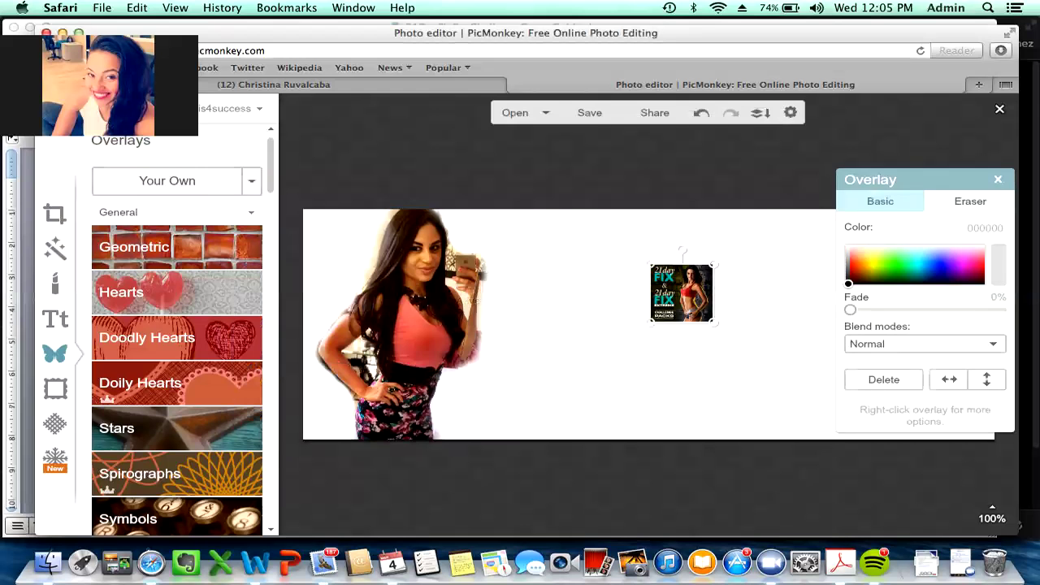
drag(714, 322, 890, 485)
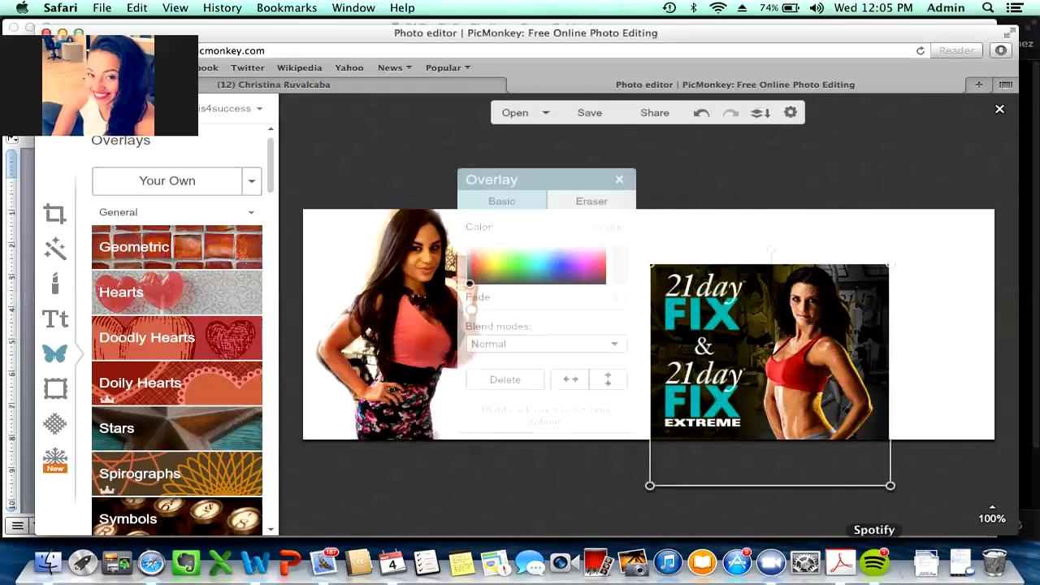
mouse_move(653, 262)
mouse_down()
mouse_move(572, 166)
mouse_move(599, 199)
mouse_up()
Erase the poster's text and dark background around the woman in the red top with eraser size 78
click(545, 201)
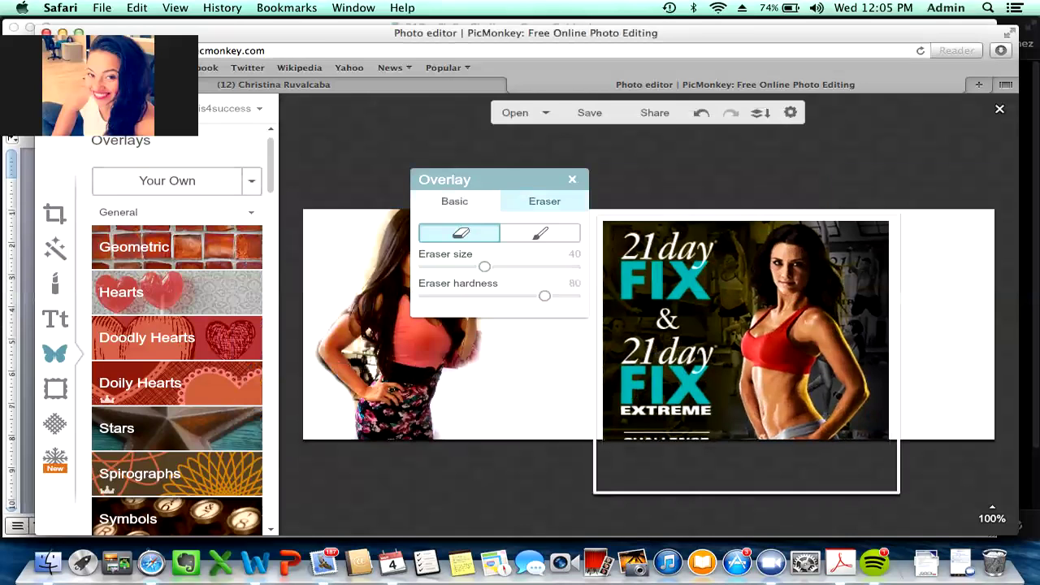
drag(484, 266, 541, 267)
mouse_move(642, 276)
mouse_down()
mouse_move(662, 243)
mouse_move(674, 260)
mouse_up()
mouse_move(737, 322)
mouse_down()
mouse_move(740, 287)
mouse_move(754, 278)
mouse_move(705, 426)
mouse_move(739, 504)
mouse_move(717, 460)
mouse_move(723, 396)
mouse_move(785, 237)
mouse_move(829, 221)
mouse_move(962, 244)
mouse_move(940, 236)
mouse_move(994, 323)
mouse_move(1012, 420)
mouse_move(1015, 499)
mouse_move(997, 516)
mouse_move(1014, 491)
mouse_up()
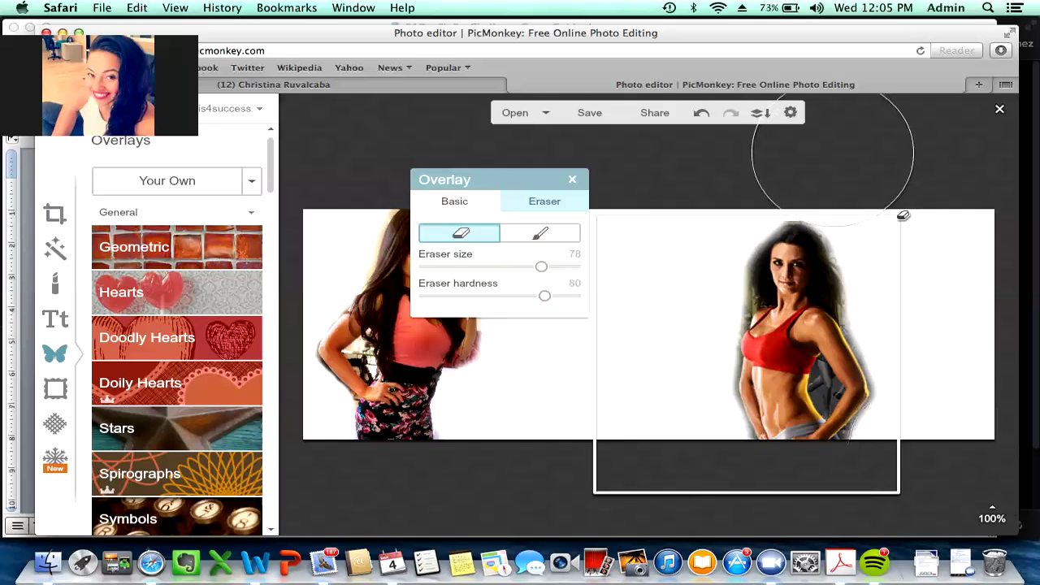
Move the cut-out woman in the red top to the canvas's right end and deselect the overlay
click(463, 497)
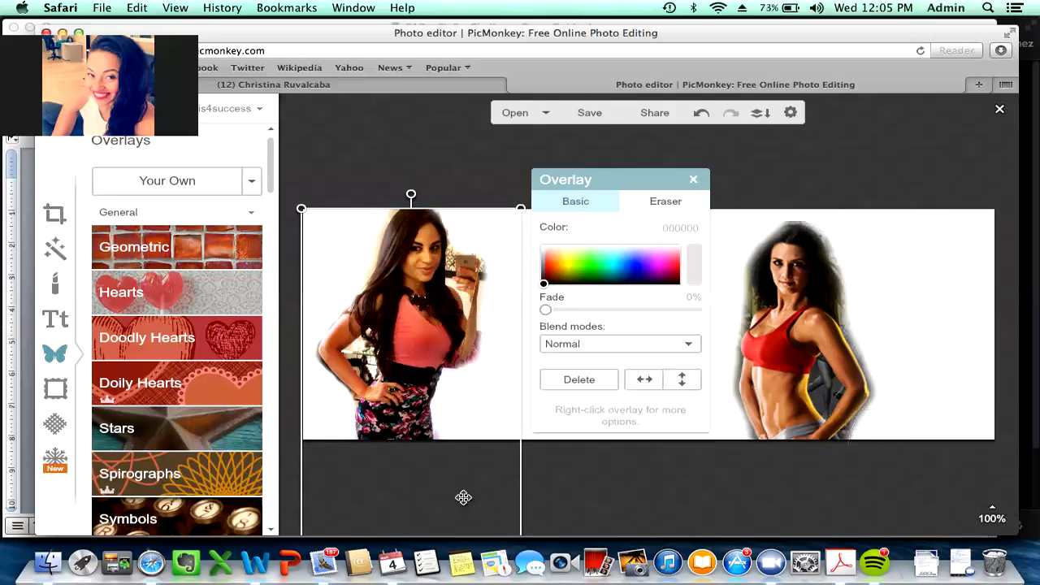
key(Escape)
drag(815, 329, 924, 318)
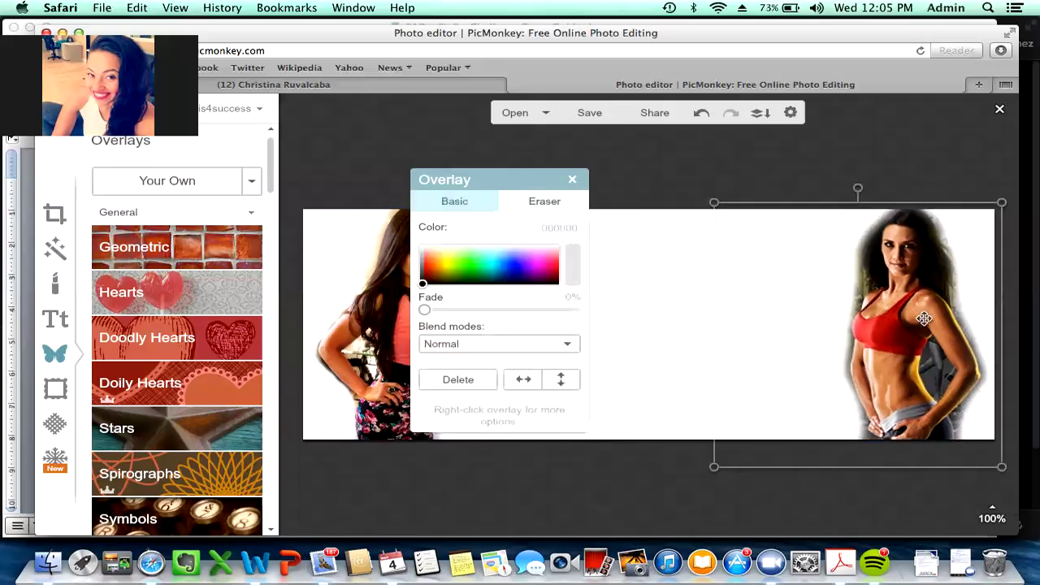
key(Escape)
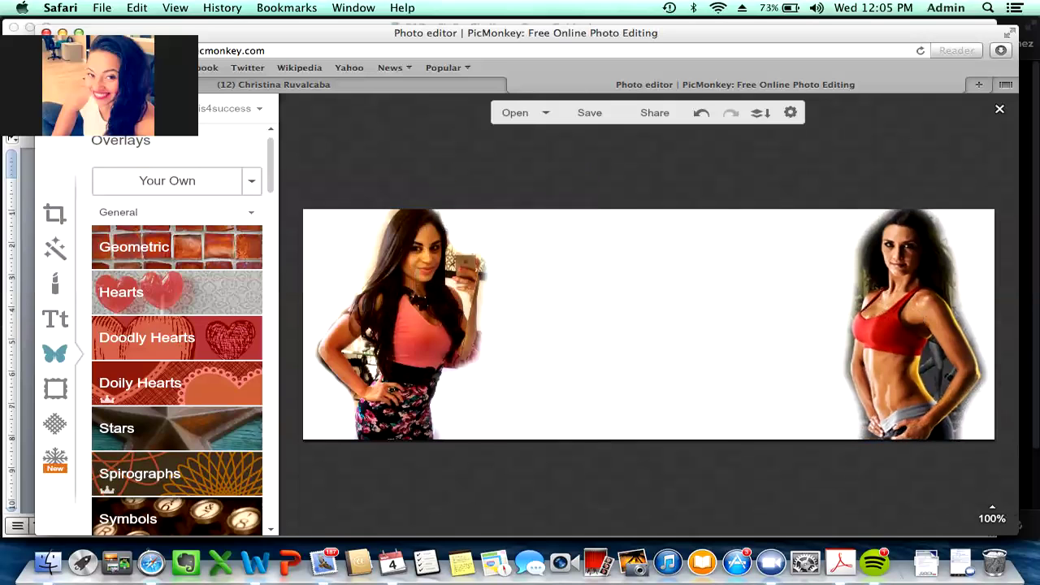
Try the first Metal texture with the Multiply blend mode on the banner background, then cancel it
click(55, 423)
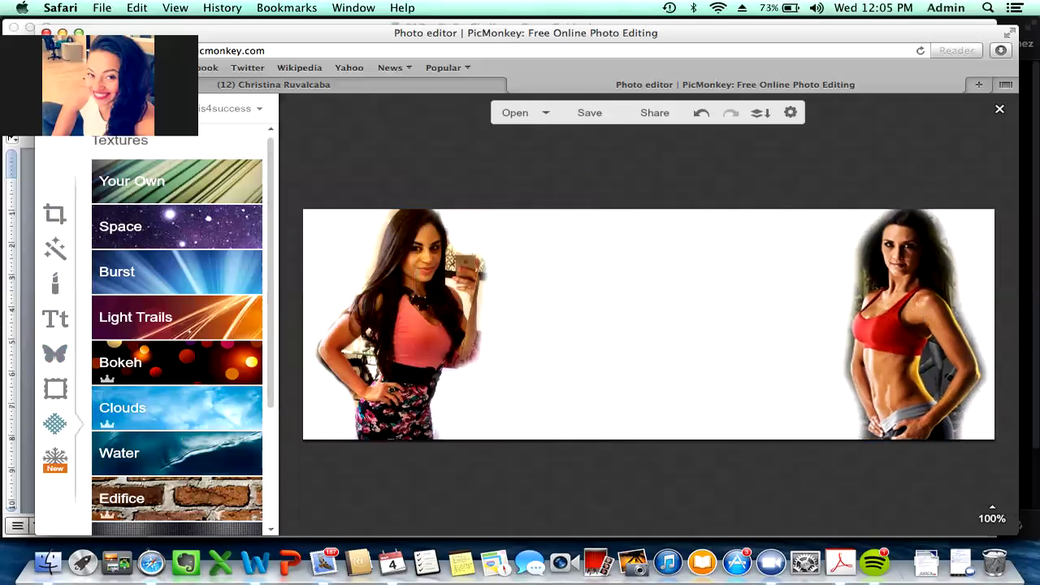
scroll(178, 329, down, 5)
click(177, 238)
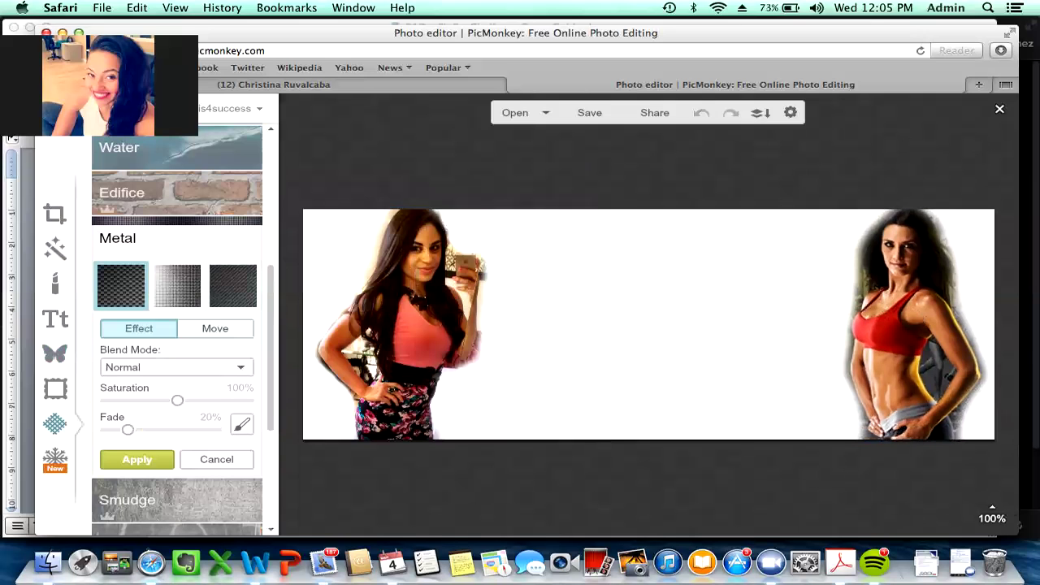
key(Down)
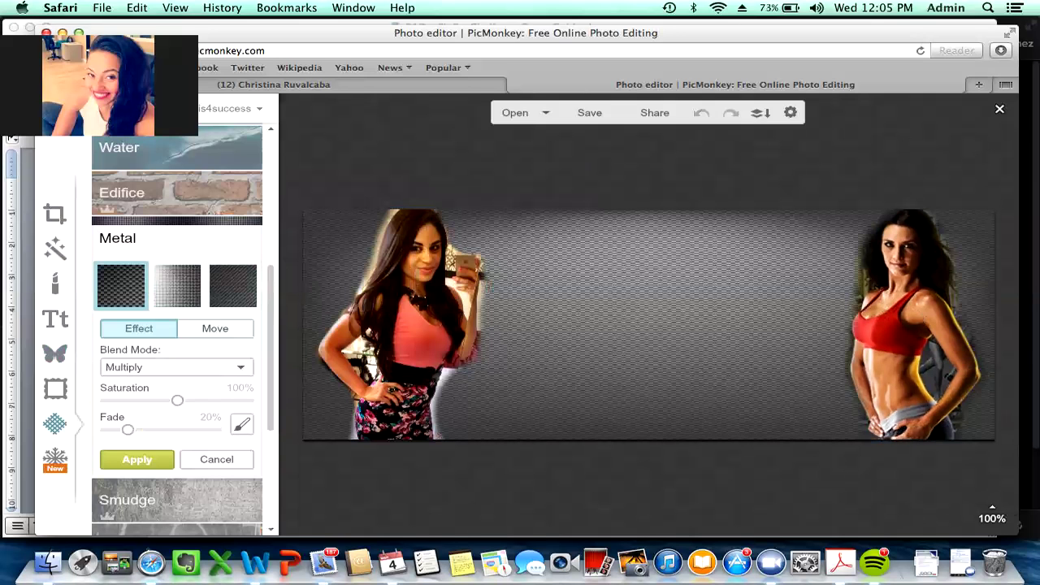
click(217, 459)
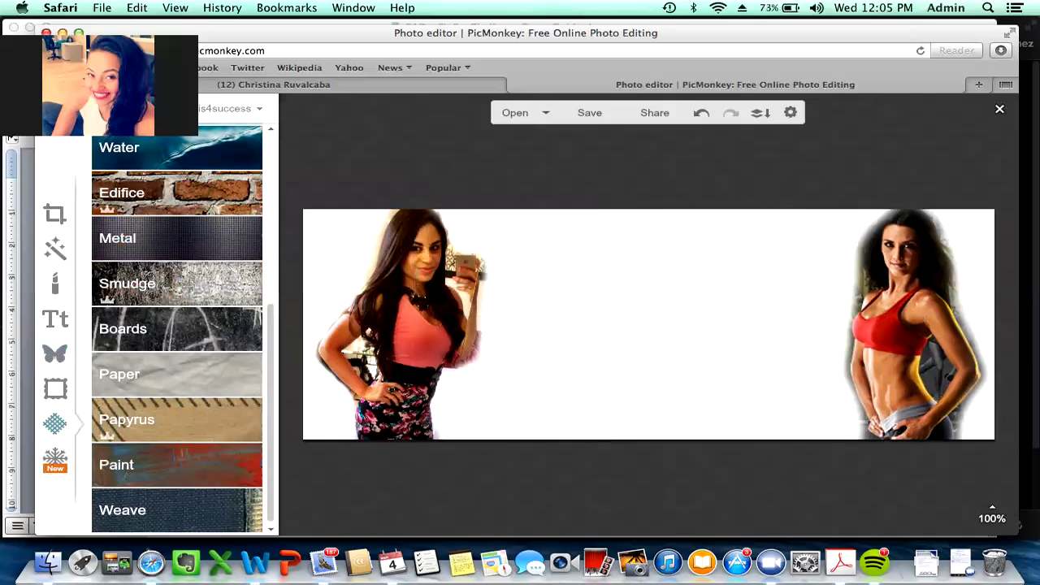
Try the scratched-wood Boards texture with the Multiply blend mode on the banner background, leaving it unapplied
click(178, 333)
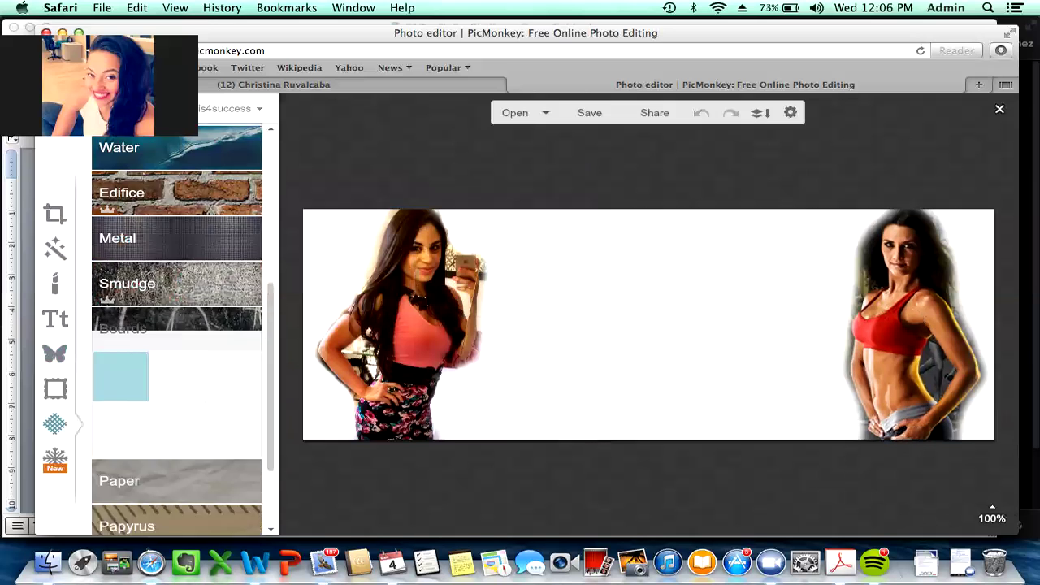
click(177, 344)
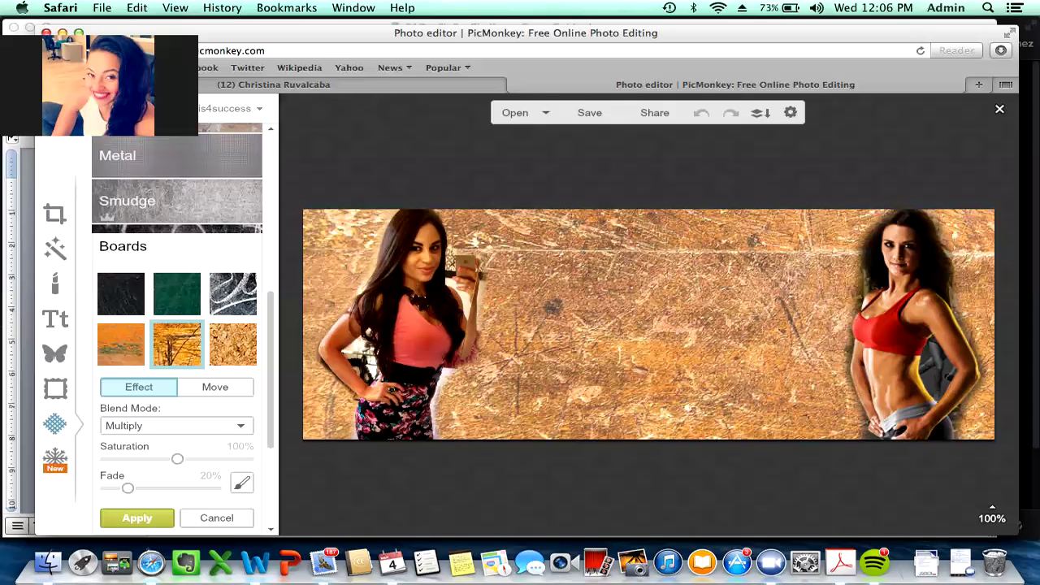
click(54, 354)
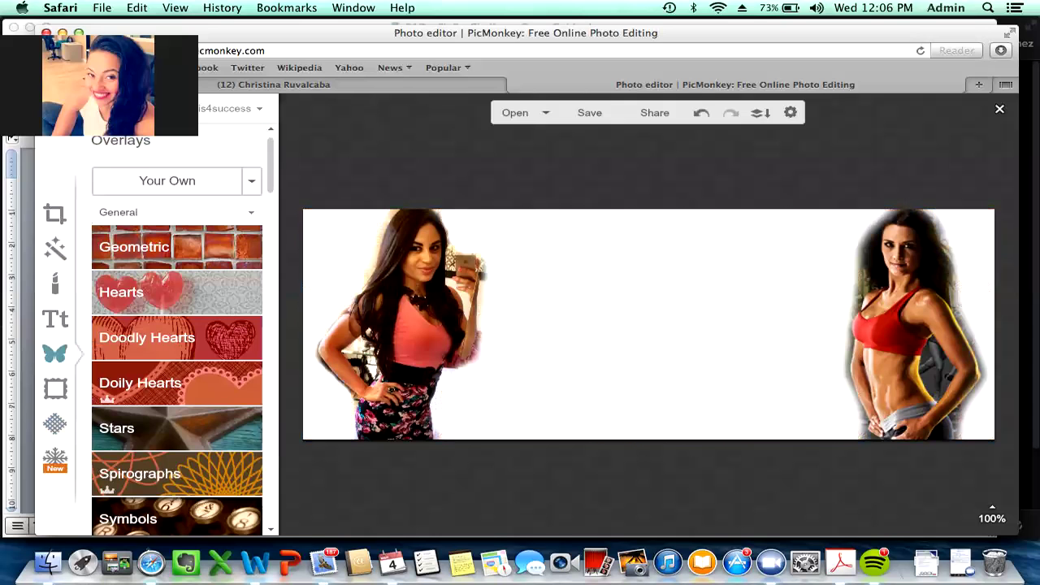
click(54, 423)
click(134, 420)
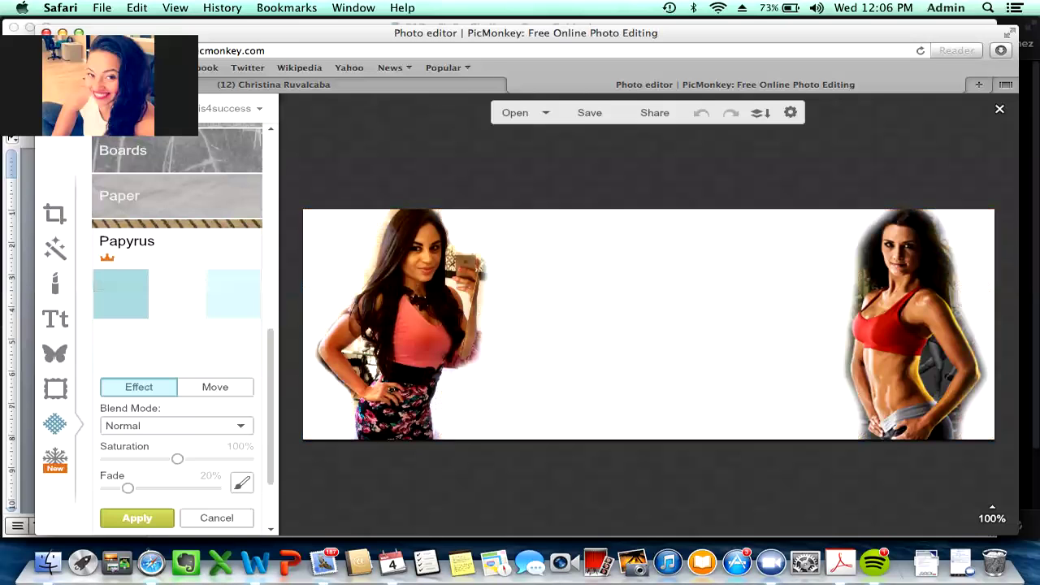
click(217, 518)
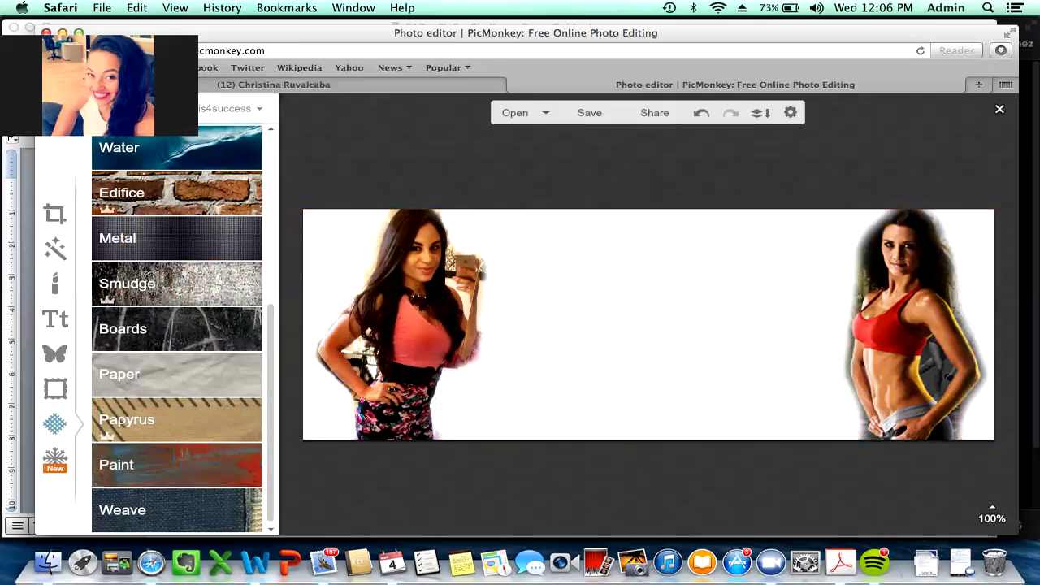
Apply the scratched-wood Boards texture with the Multiply blend mode to the banner background
click(178, 283)
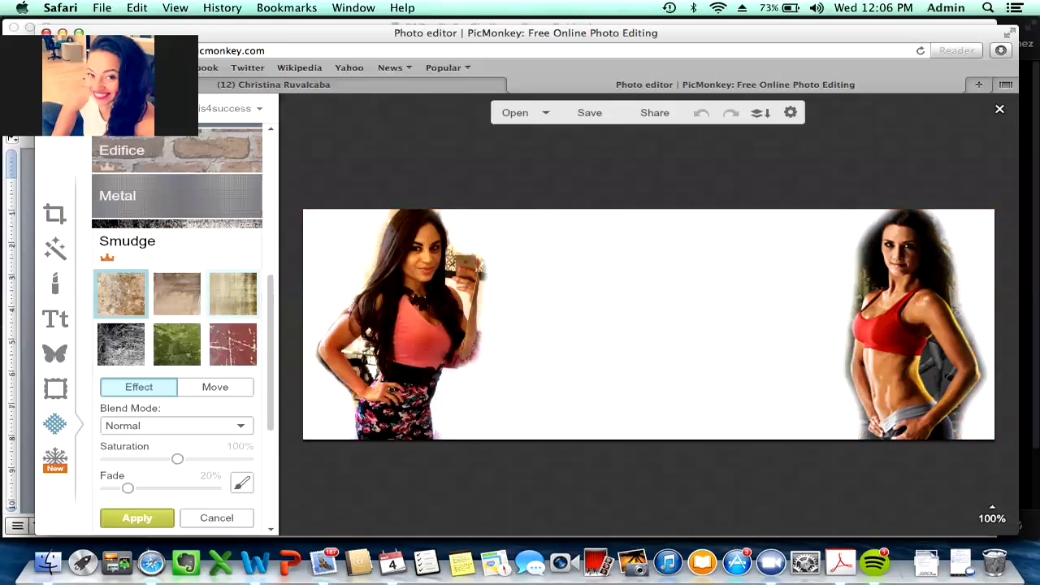
click(136, 518)
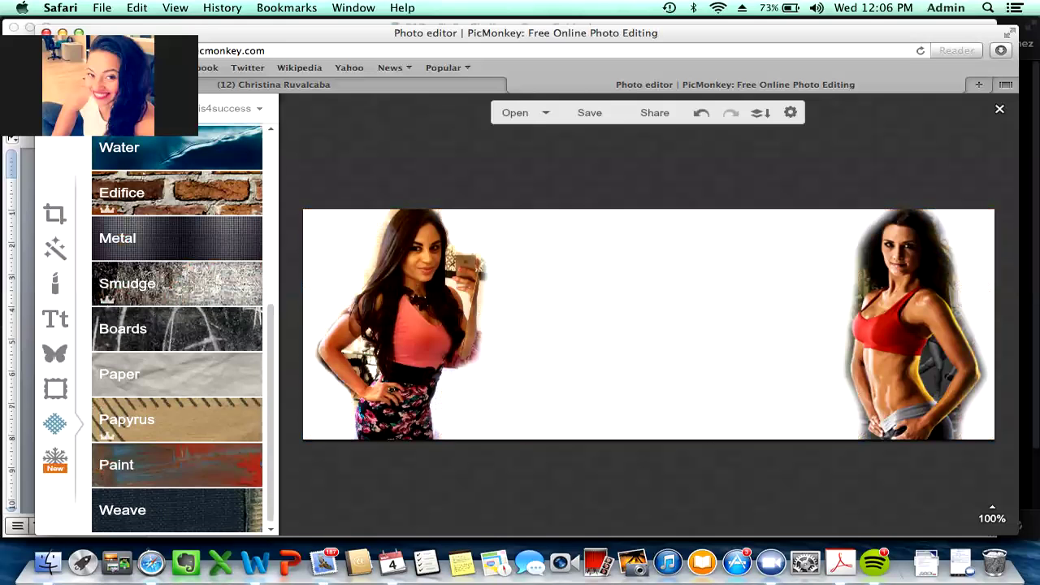
click(177, 329)
click(233, 344)
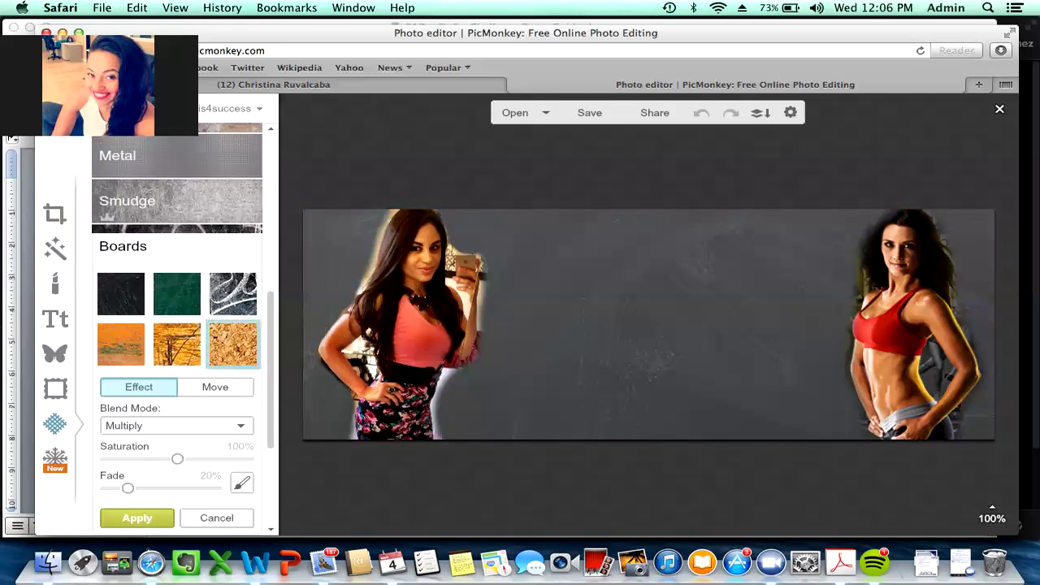
click(177, 344)
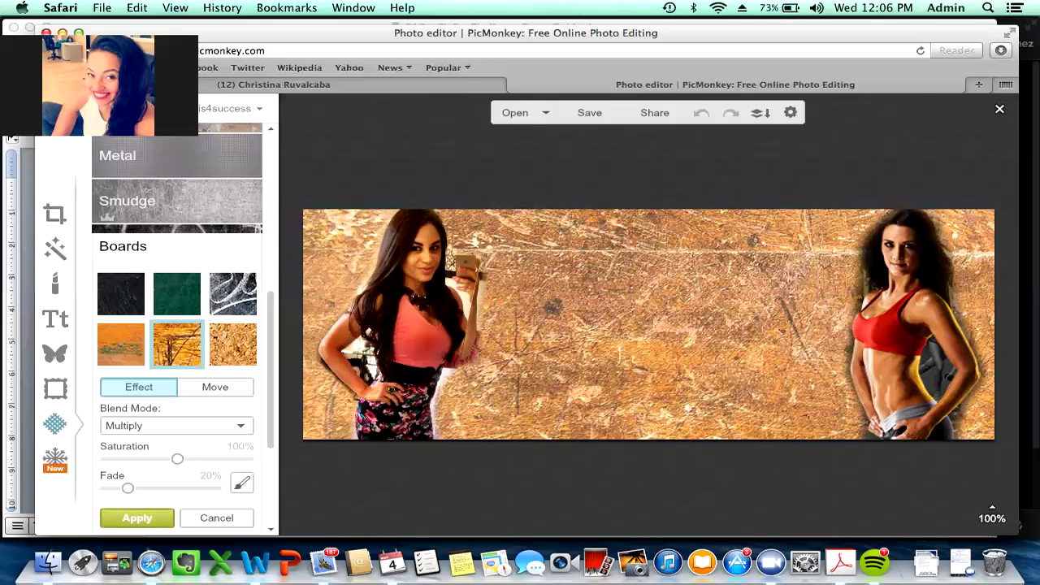
click(136, 518)
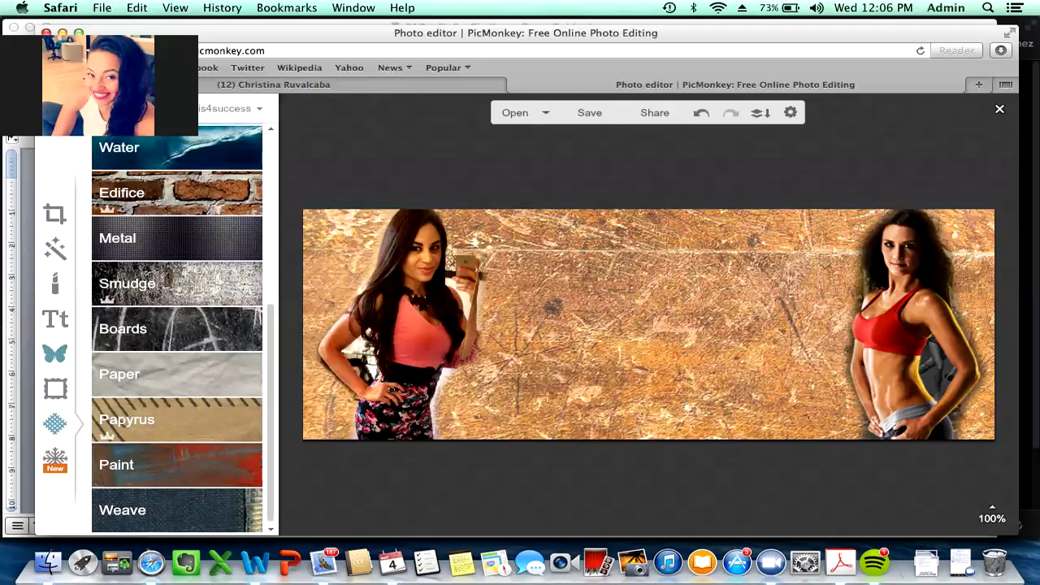
Add the straight black banner with outward-pointed ends from the Banners overlay collection
click(55, 353)
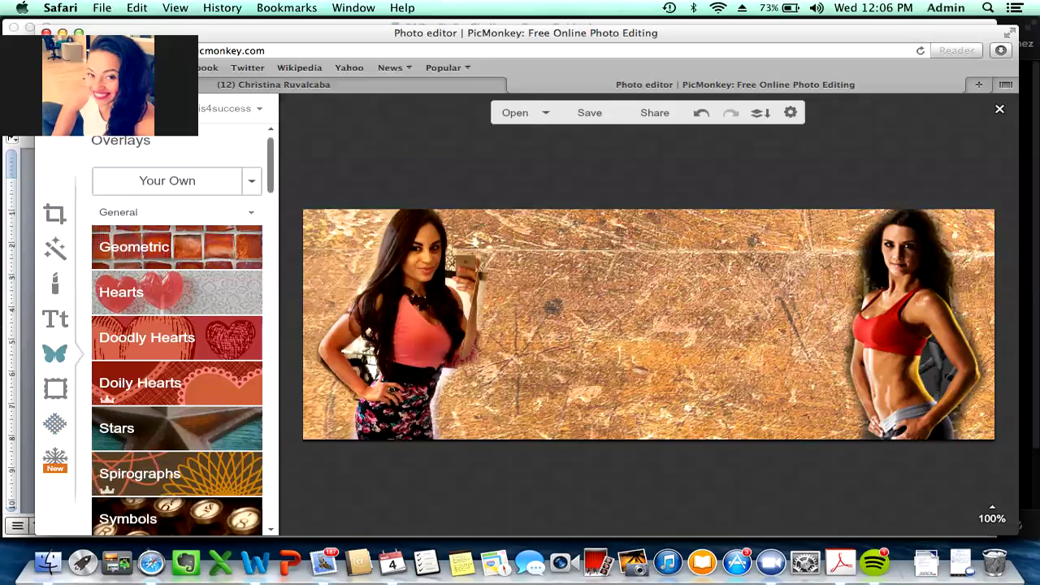
scroll(177, 329, down, 5)
scroll(178, 329, down, 15)
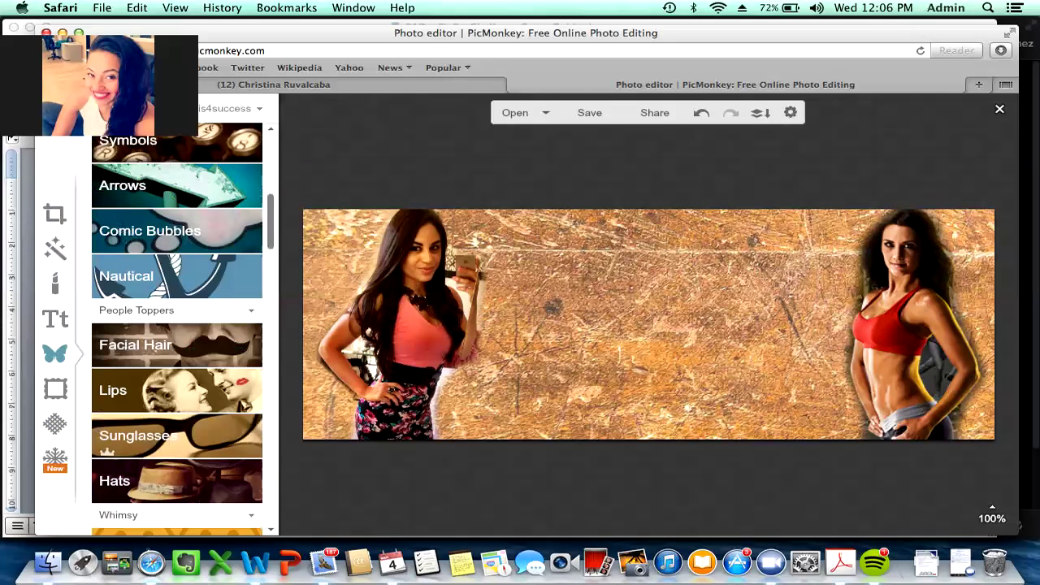
scroll(177, 329, down, 4)
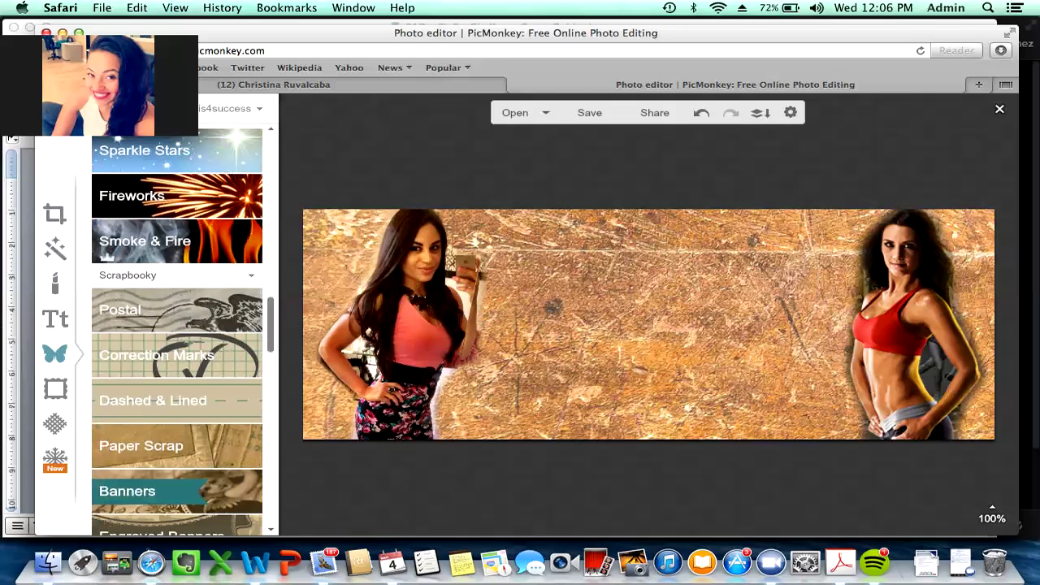
scroll(177, 329, down, 3)
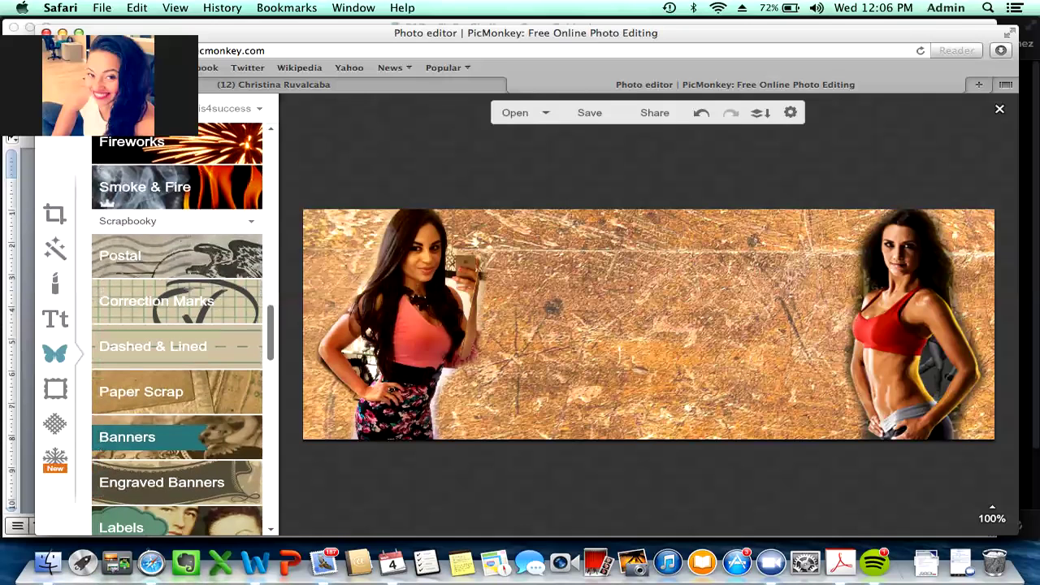
scroll(177, 330, down, 3)
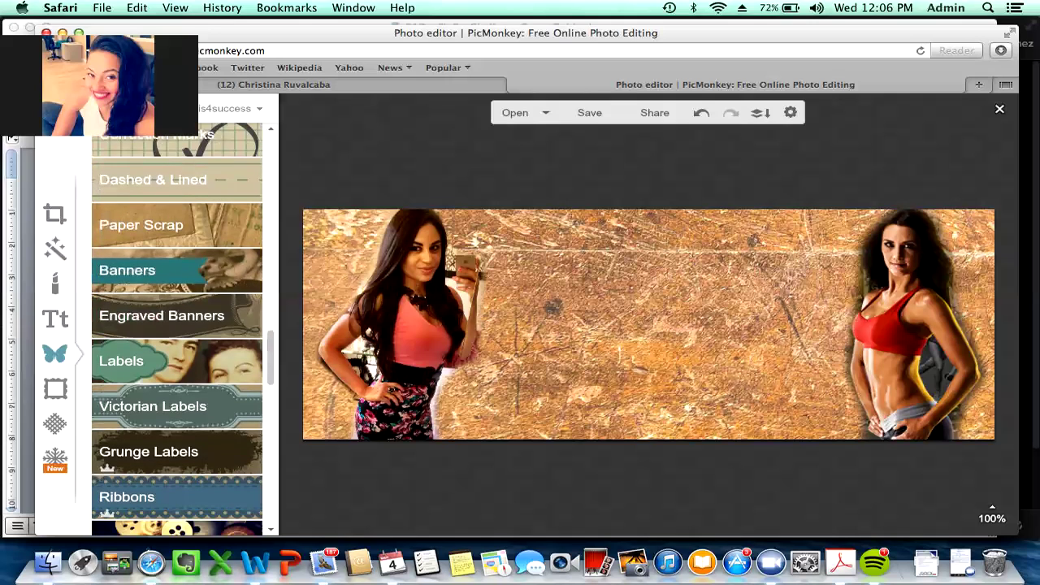
click(177, 278)
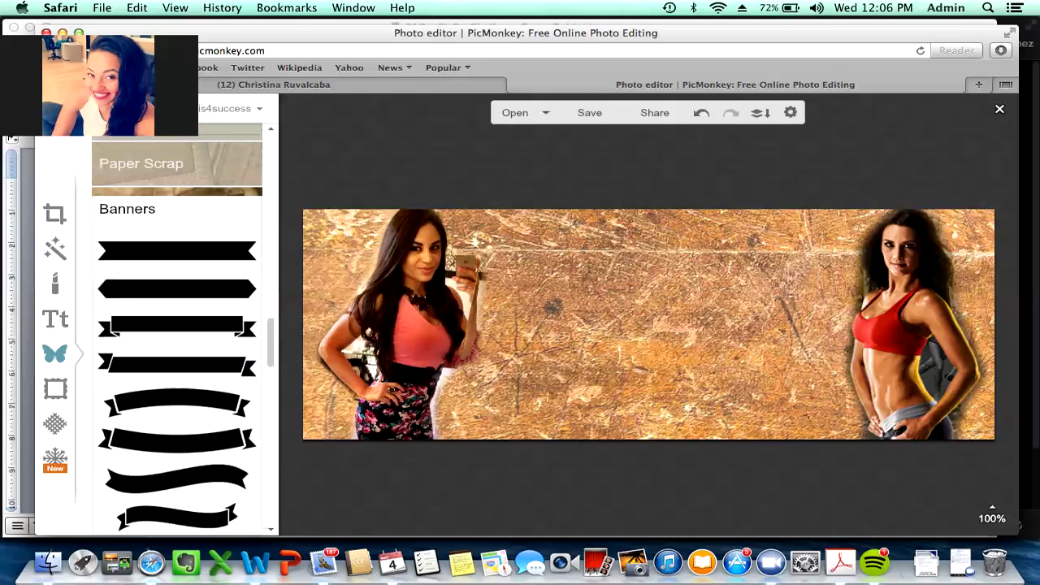
click(177, 288)
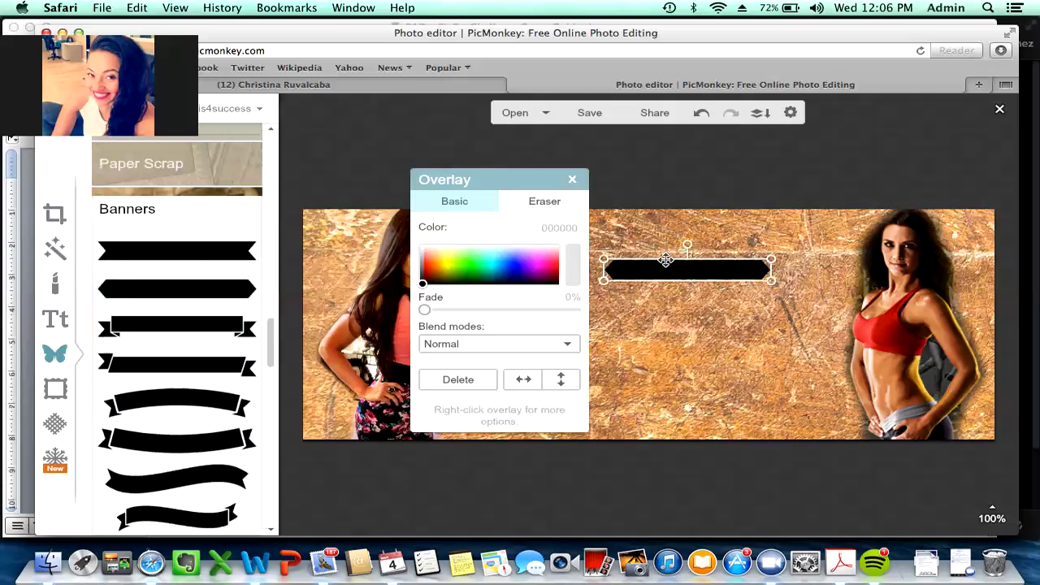
Stretch the black banner across the full width of the canvas's lower half and send it behind both women
drag(666, 260, 682, 350)
drag(701, 292, 692, 369)
right_click(692, 369)
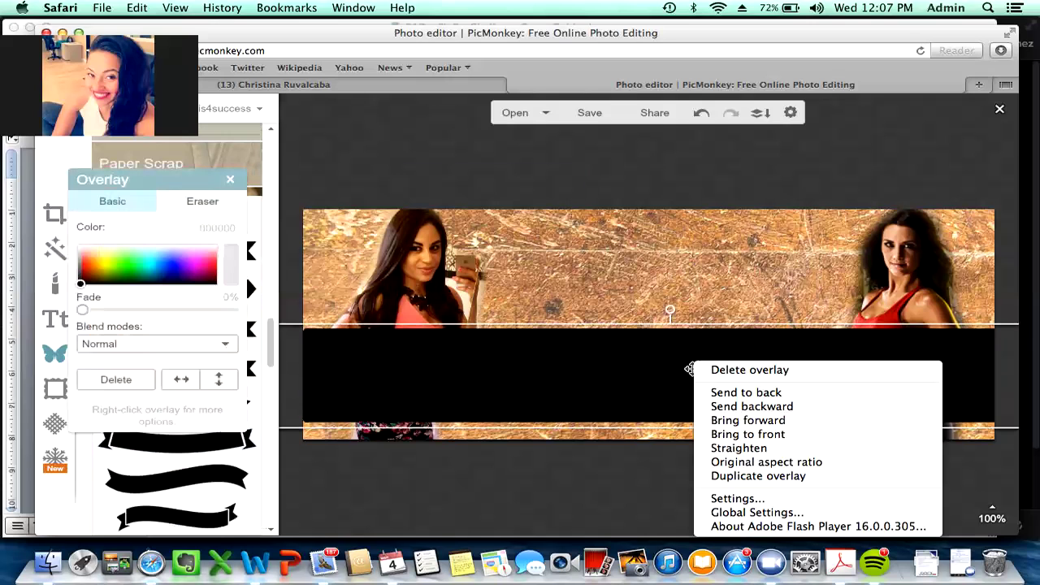
click(735, 396)
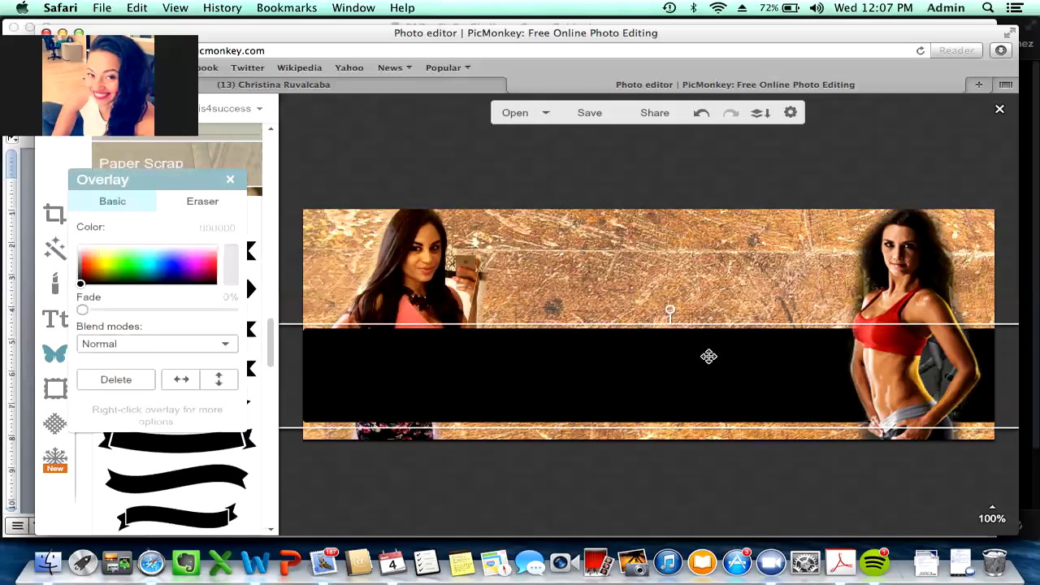
right_click(644, 352)
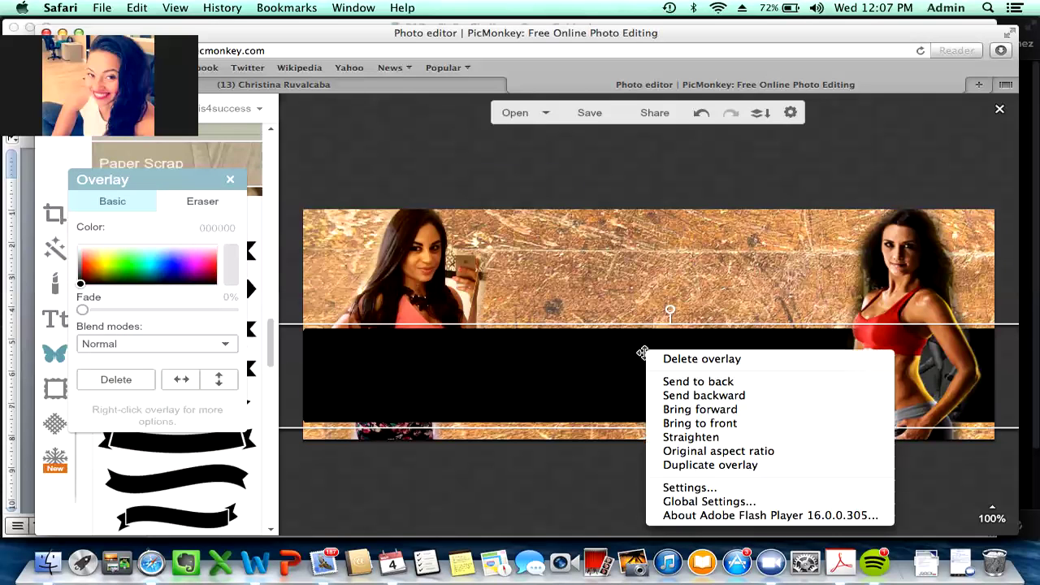
click(675, 380)
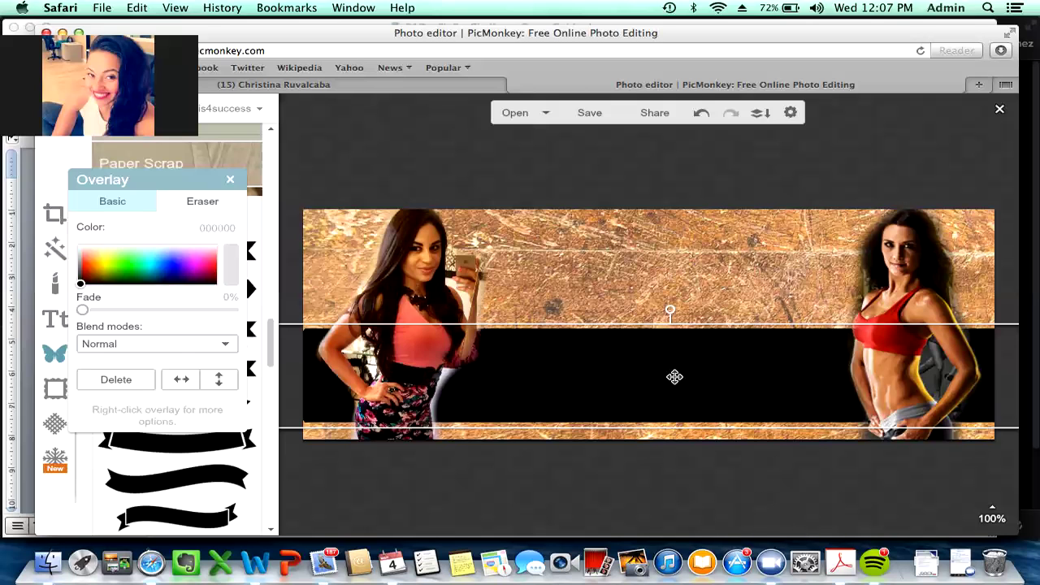
click(650, 484)
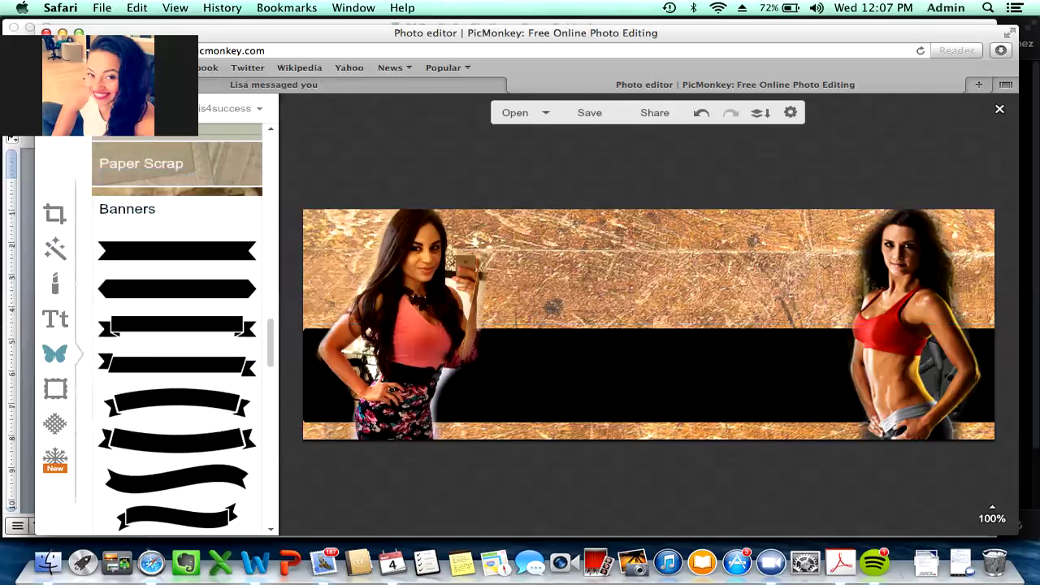
Add the heart-in-circle chain from the Ribbons overlays, slightly enlarged and centred along the canvas's bottom edge below the black band
click(195, 164)
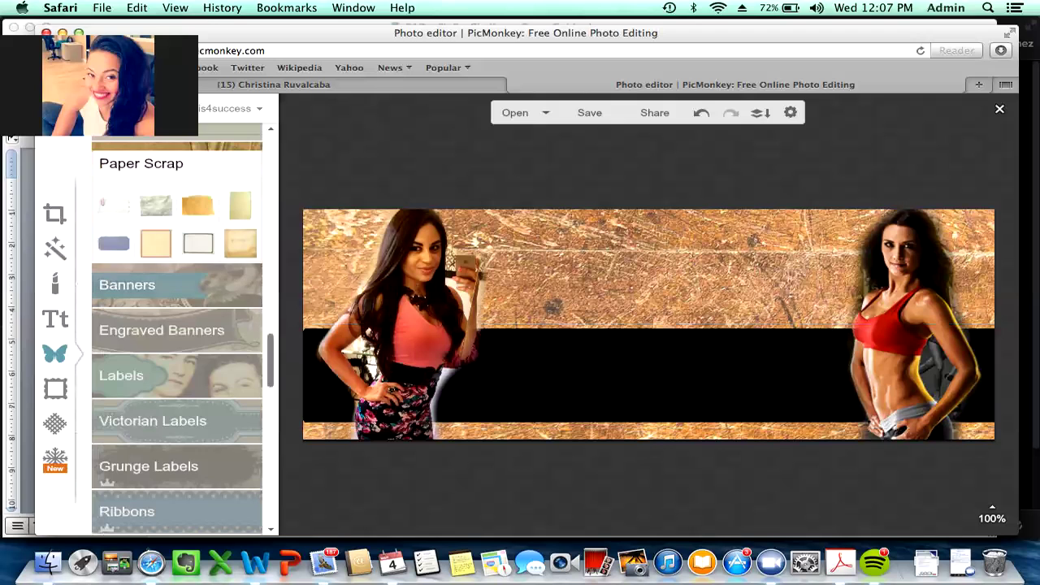
scroll(177, 291, down, 5)
click(162, 246)
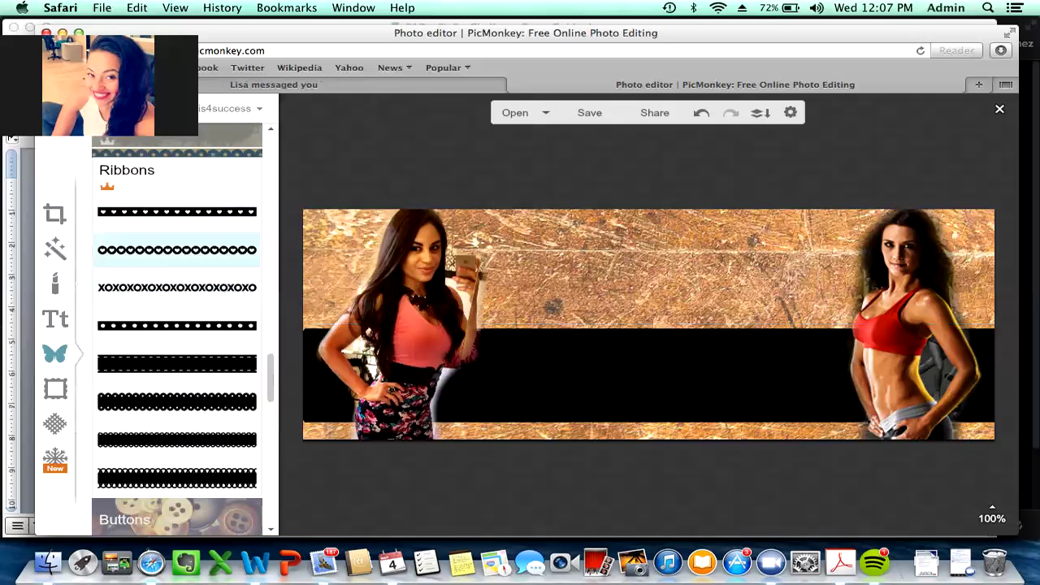
click(177, 249)
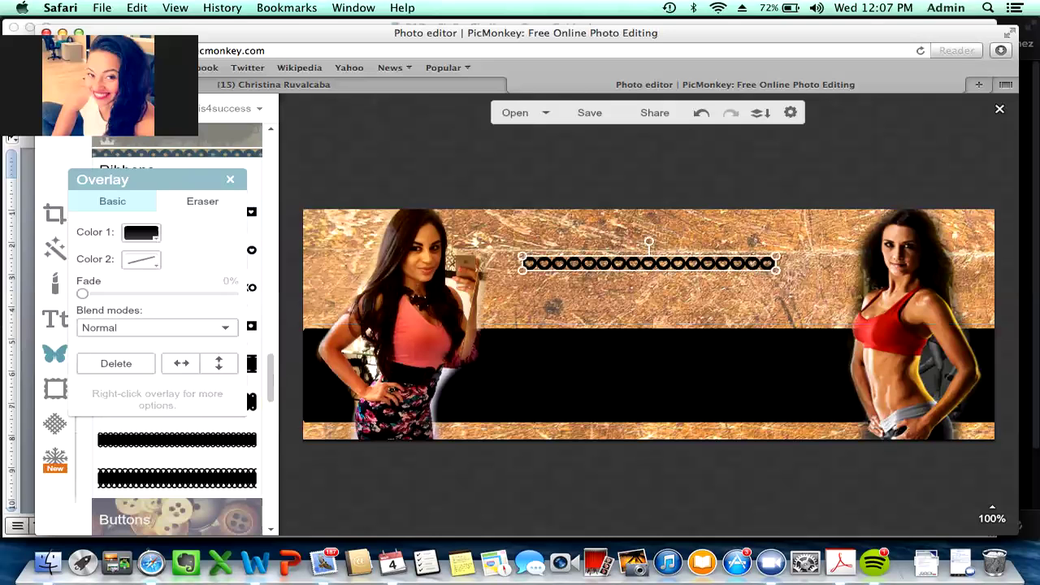
drag(630, 256, 650, 431)
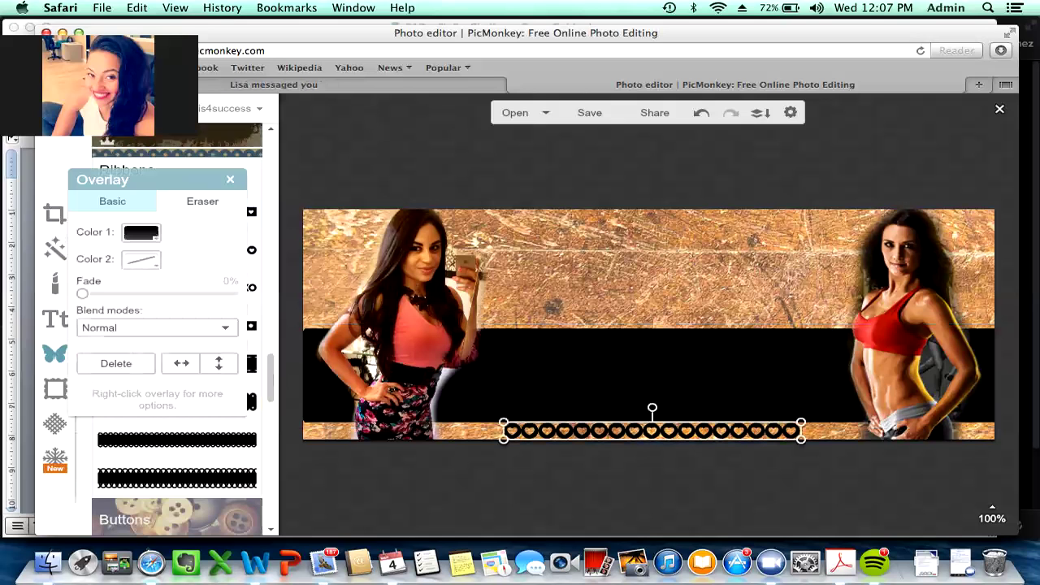
click(655, 471)
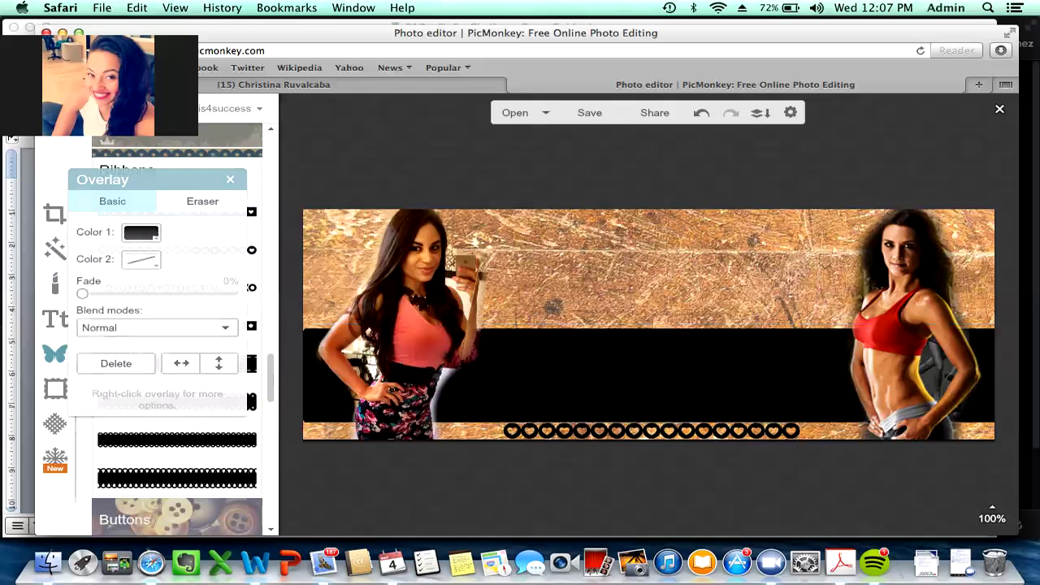
click(704, 431)
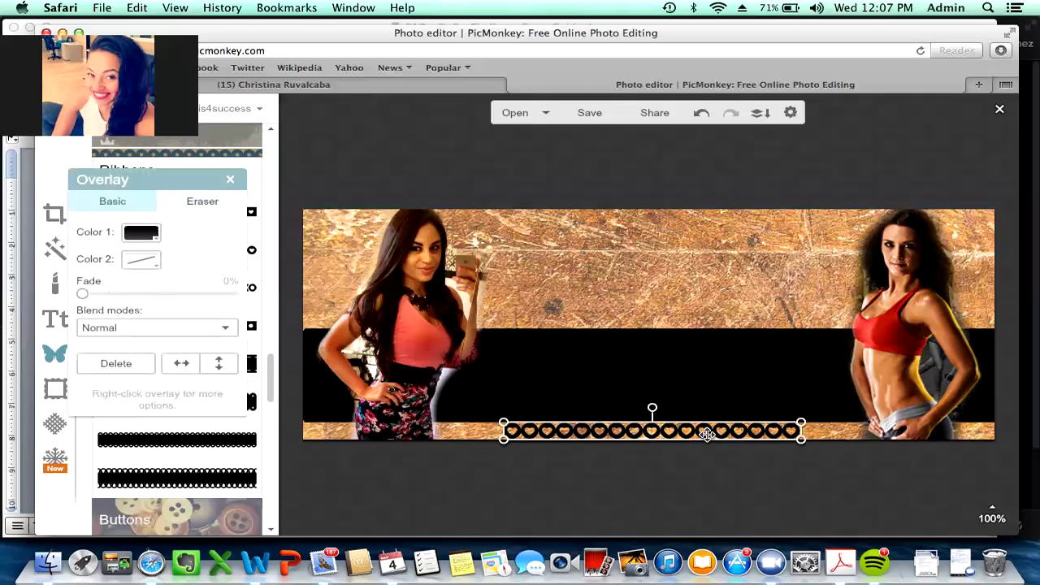
click(767, 258)
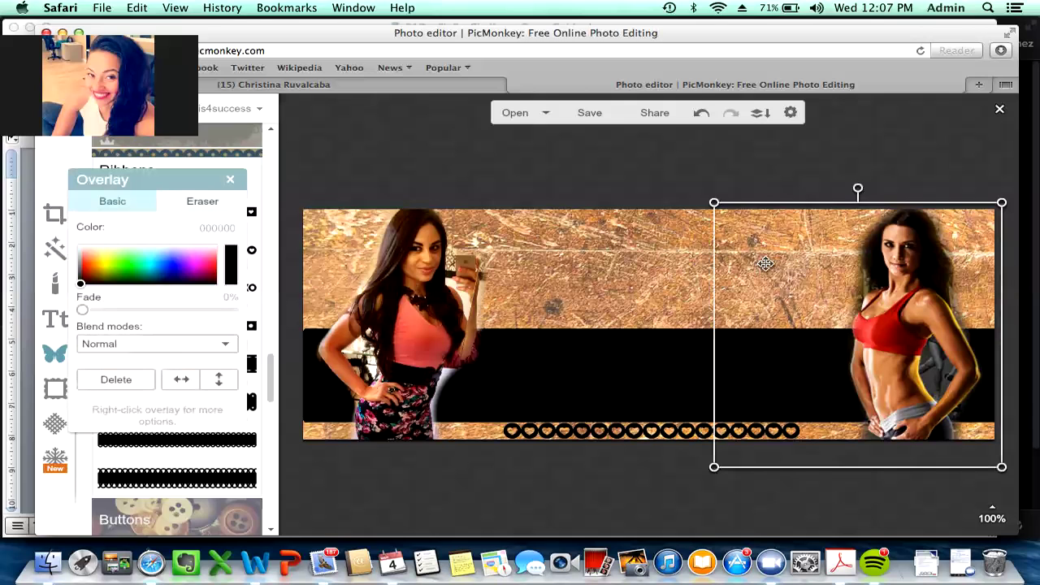
click(670, 434)
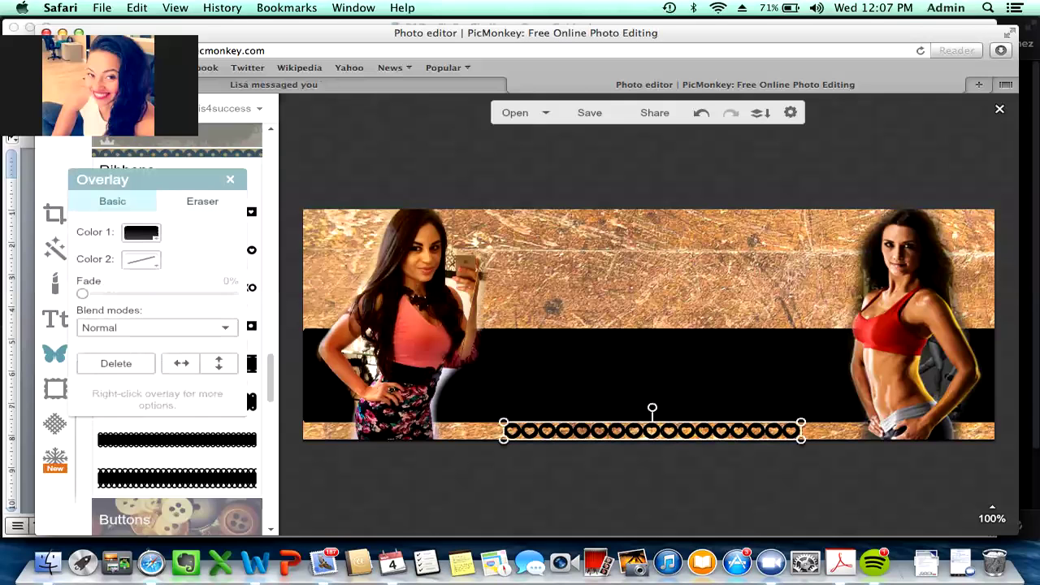
click(685, 401)
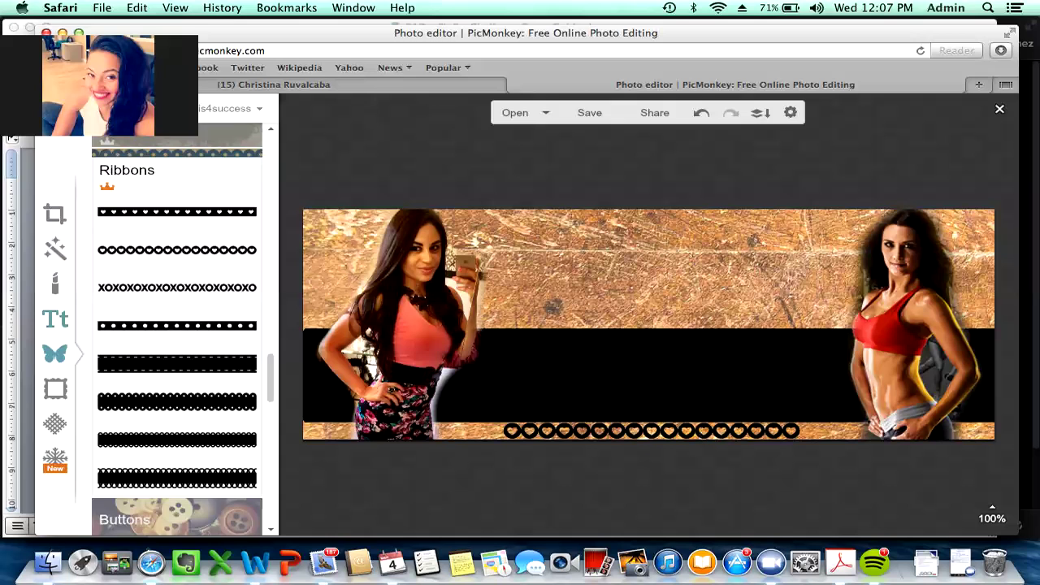
scroll(178, 329, down, 6)
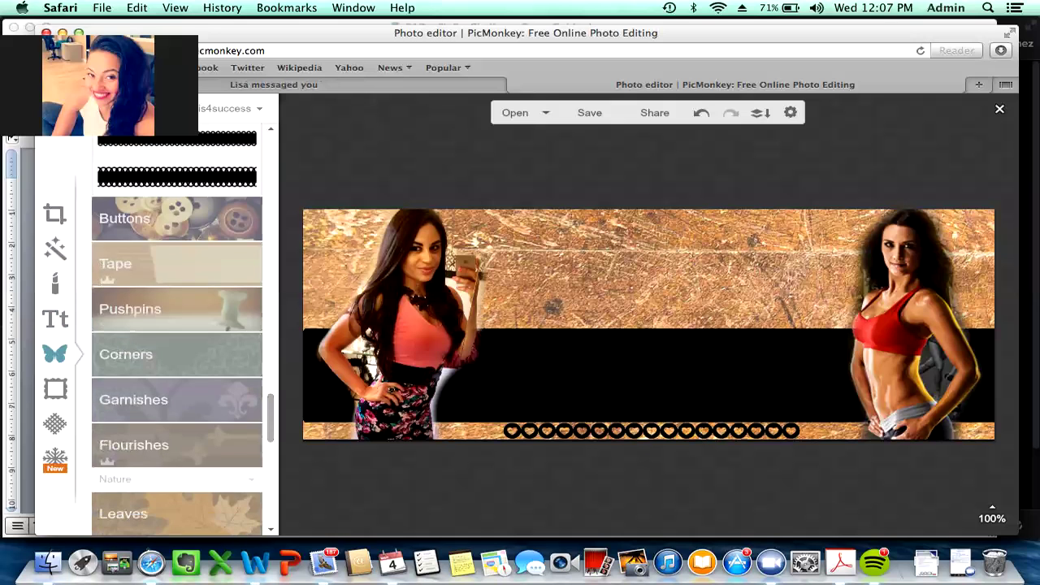
click(177, 400)
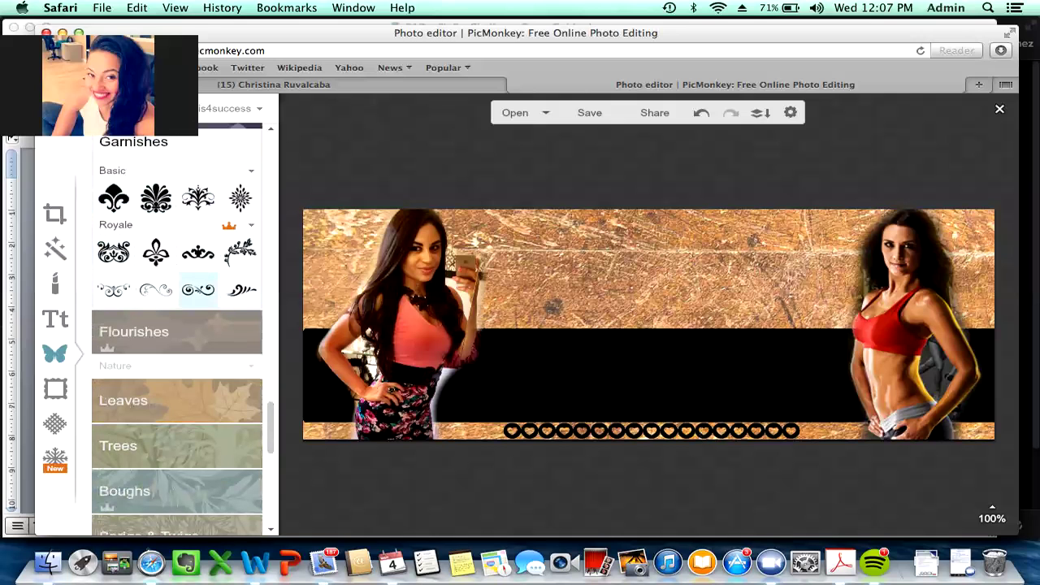
click(177, 332)
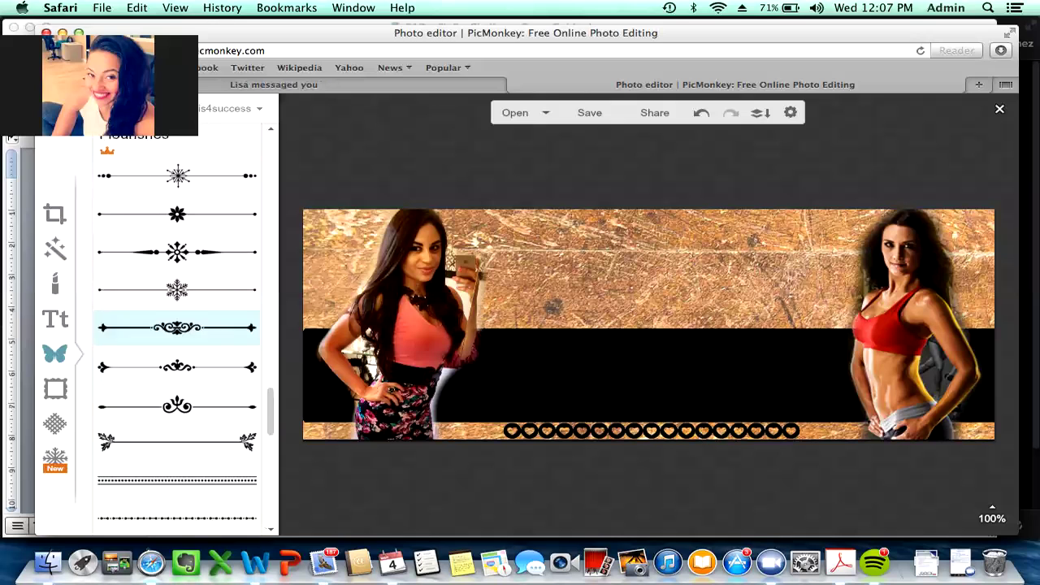
drag(270, 409, 271, 351)
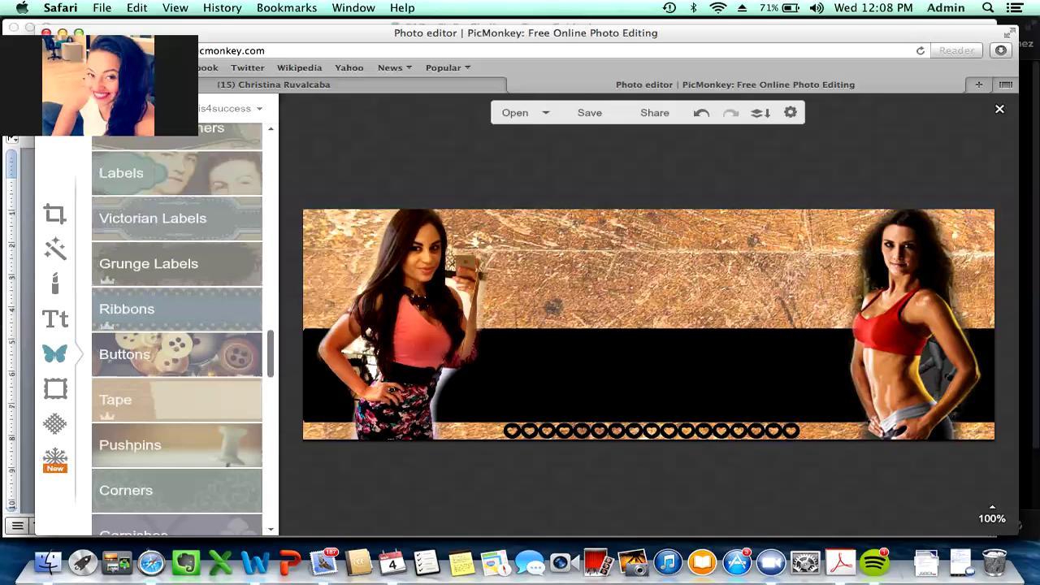
scroll(176, 329, down, 3)
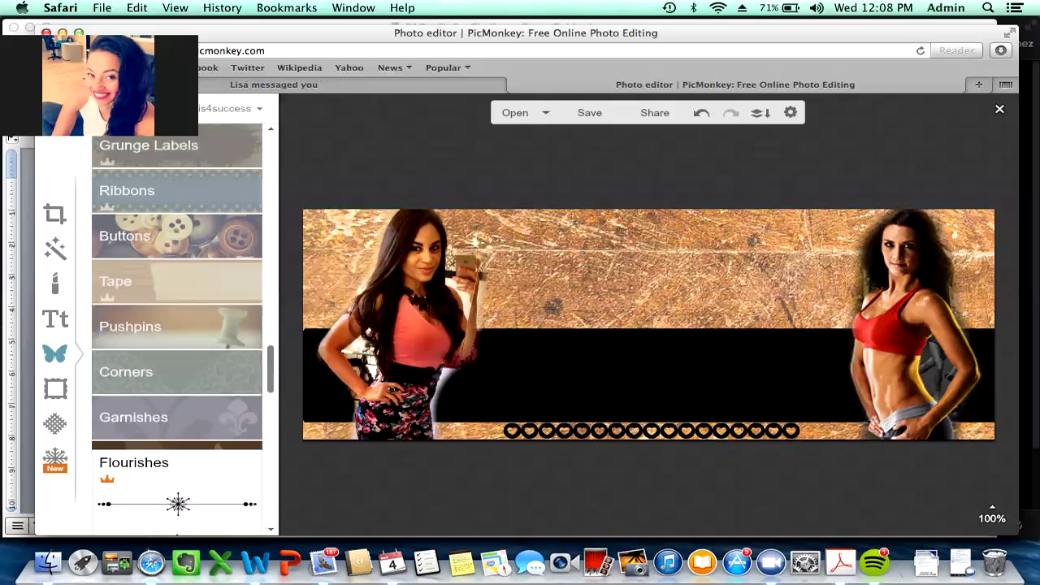
scroll(176, 329, up, 2)
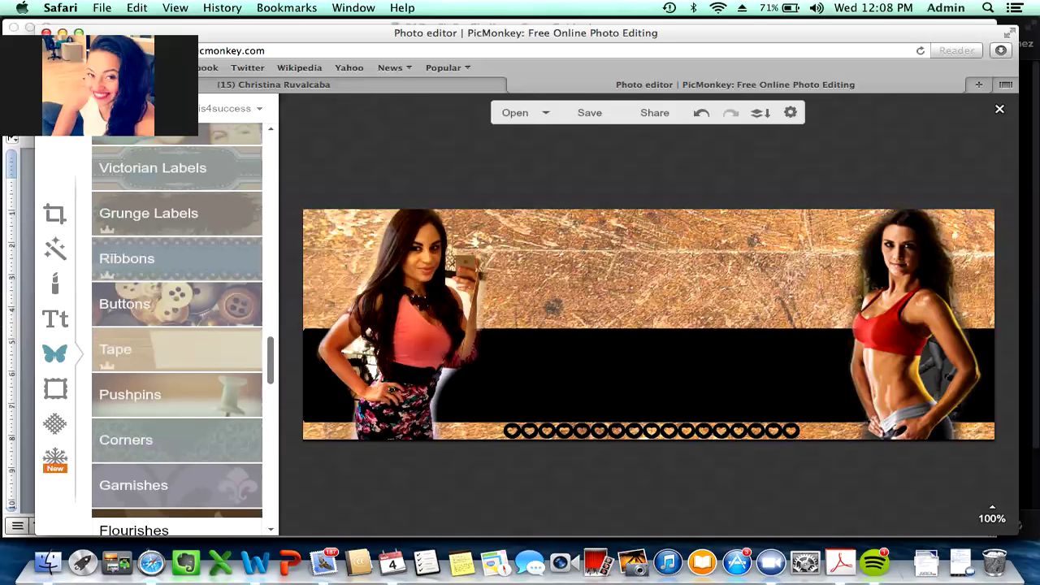
Add an Arial text box on the wood area reading "30 Day Bootcamp with Coach" followed by the coach's first name and an exclamation mark
click(51, 319)
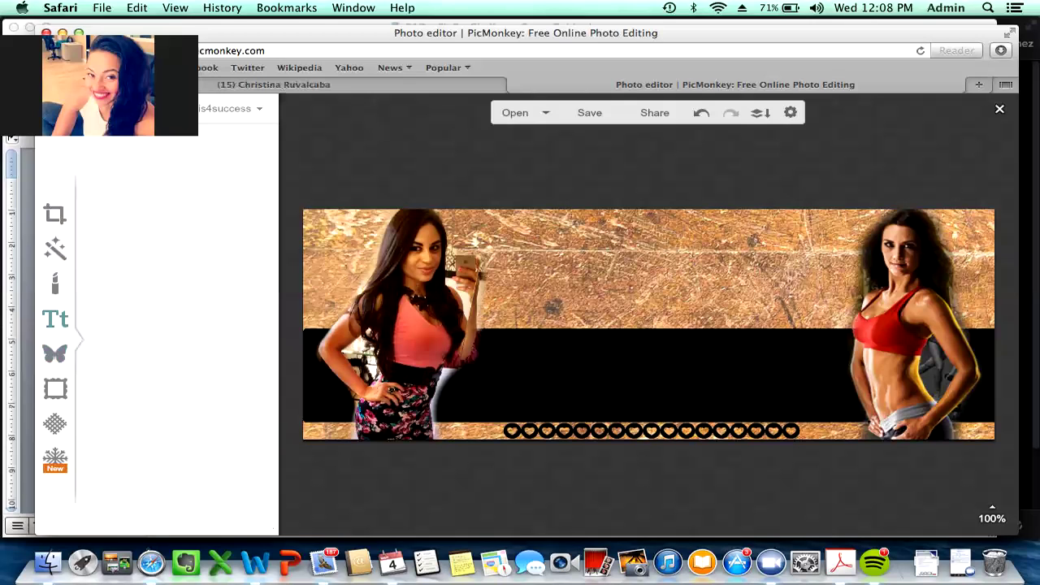
drag(569, 33, 590, 34)
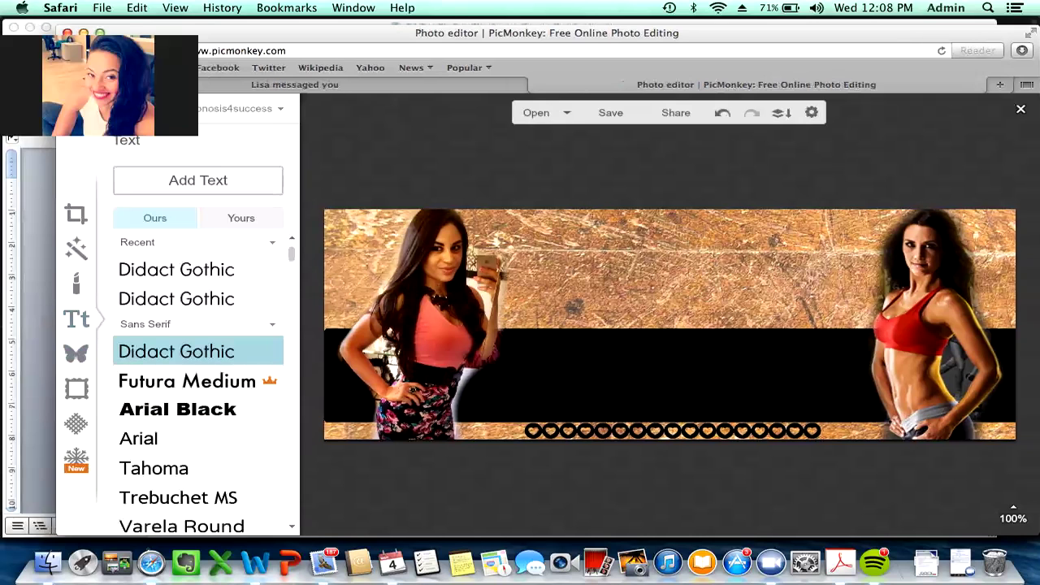
click(673, 375)
click(138, 438)
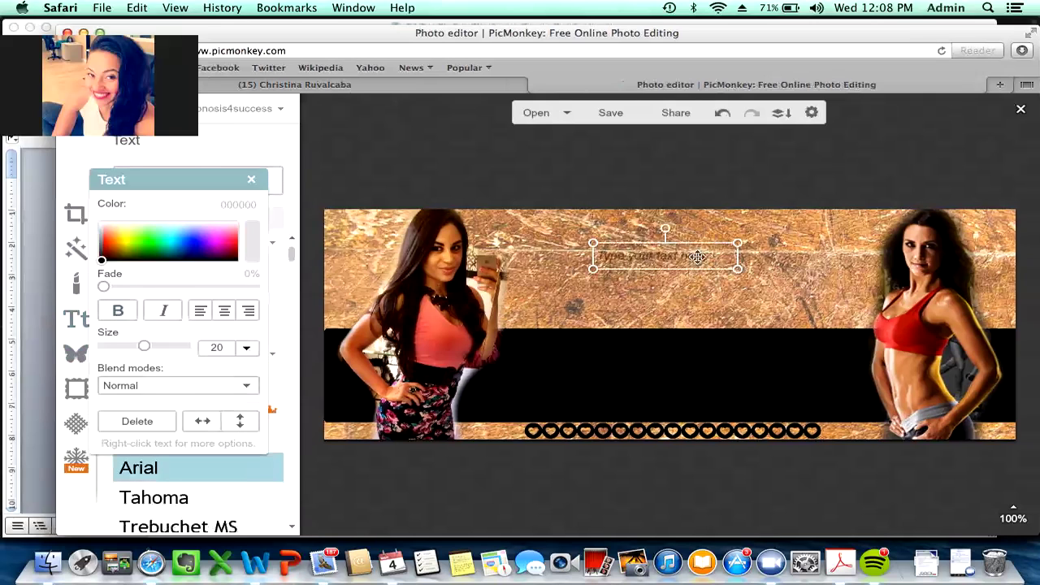
click(670, 254)
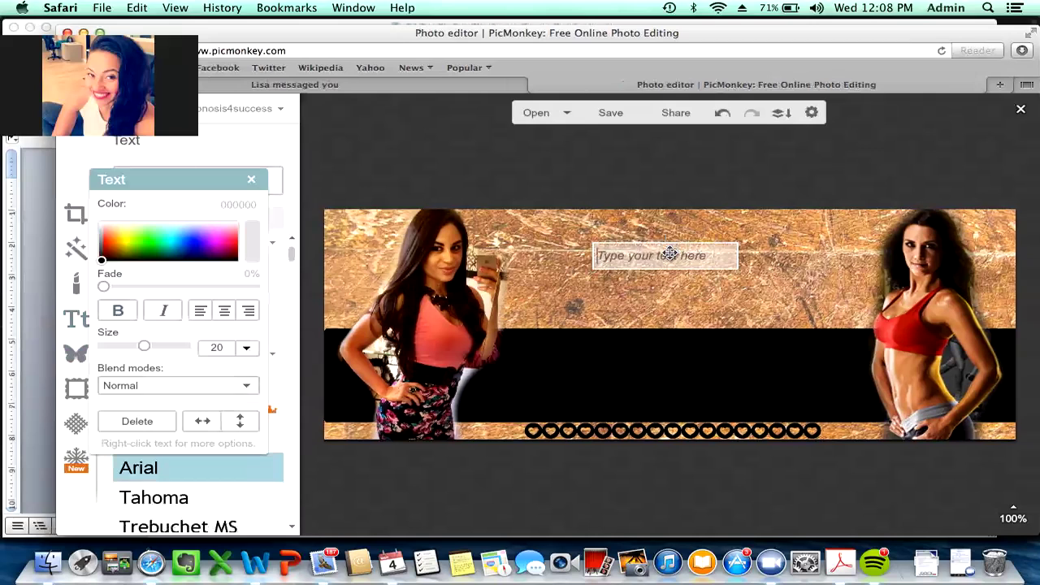
text(30 Day)
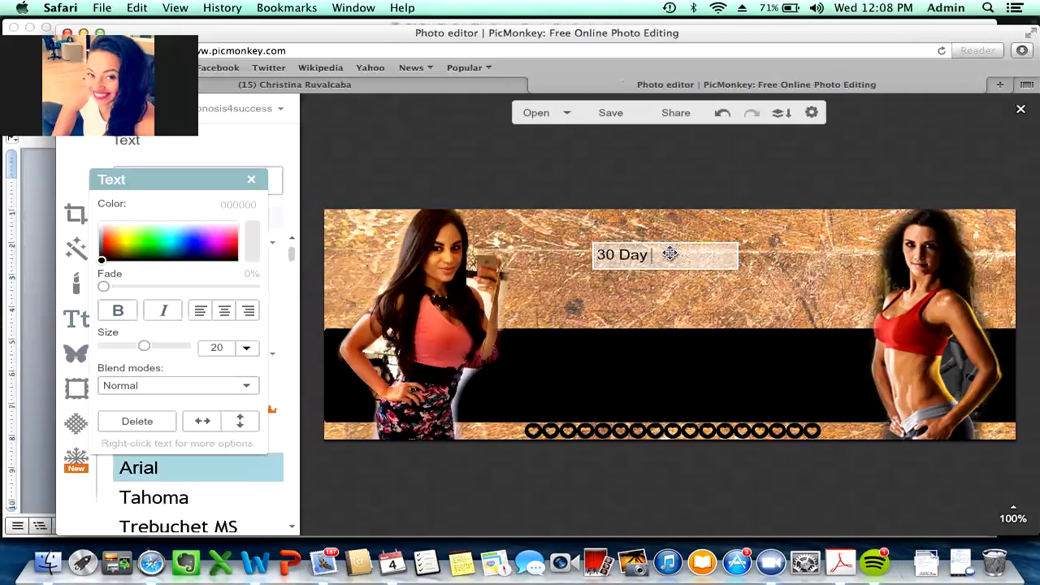
text( Bod)
text(tcamp with )
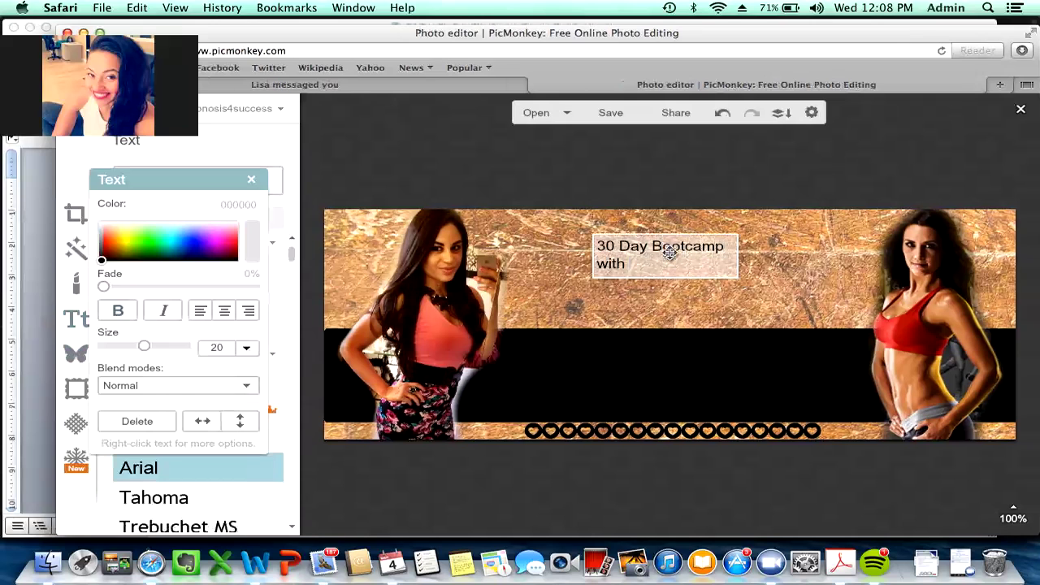
text(Coach Ch)
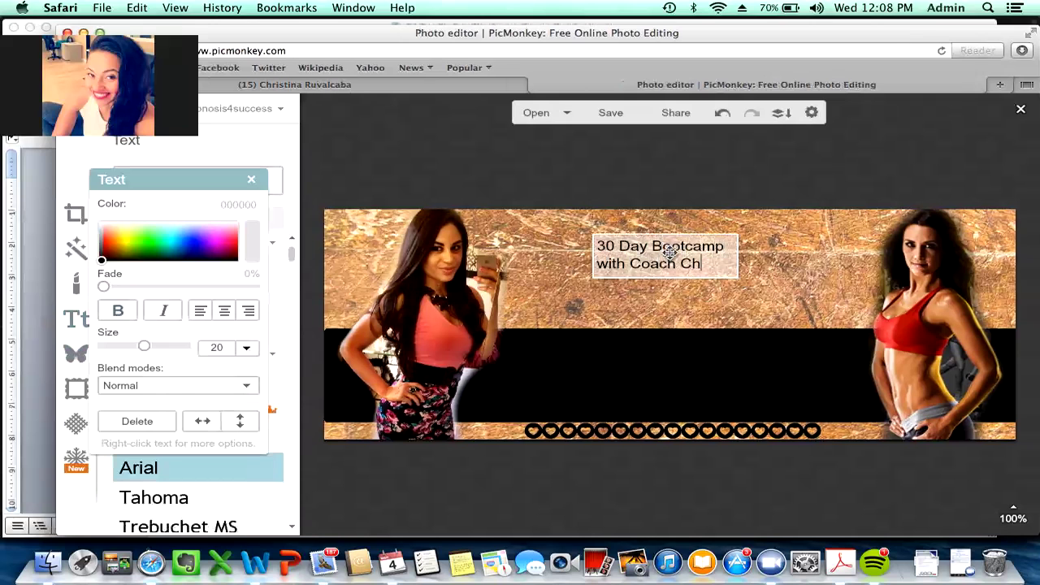
text(ristina!)
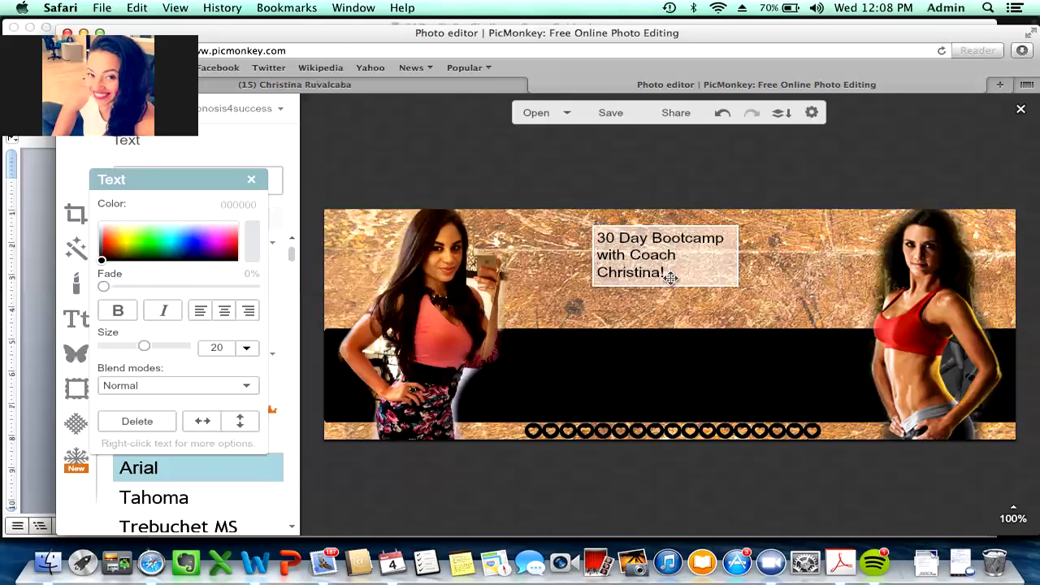
Set the size of the whole bootcamp headline to 36
drag(635, 273, 526, 241)
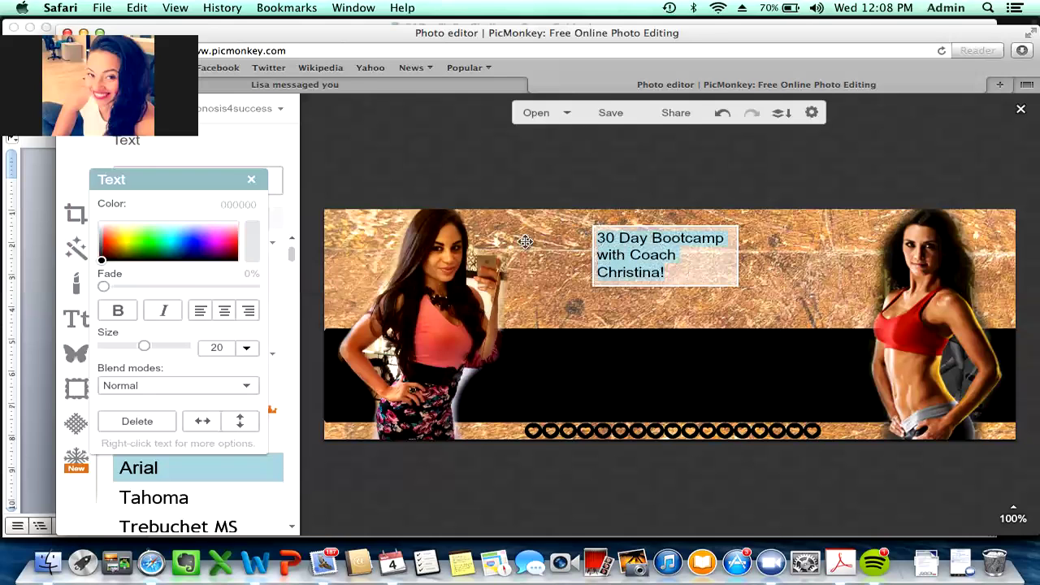
click(247, 349)
scroll(227, 406, down, 6)
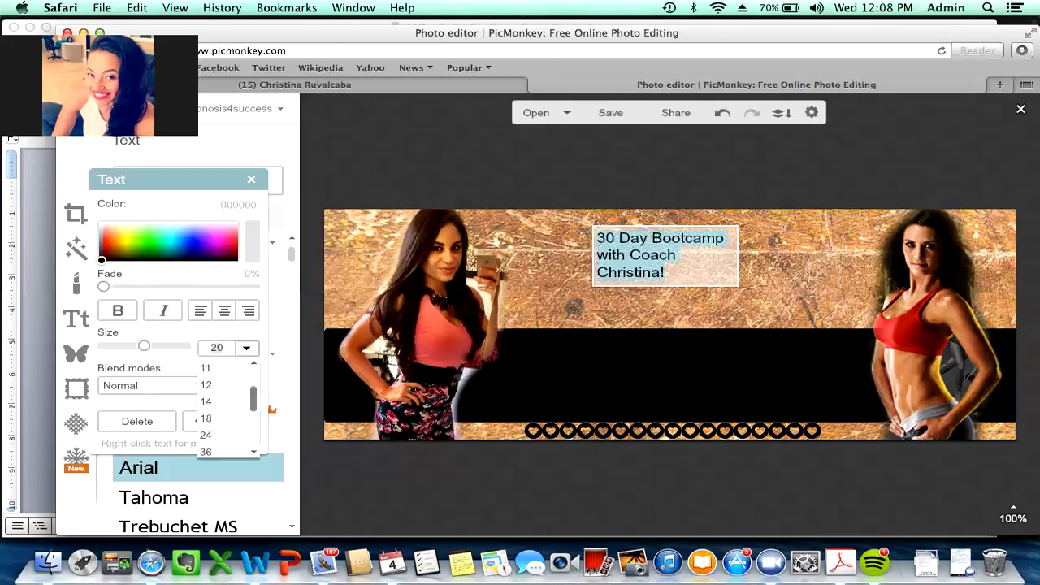
click(224, 416)
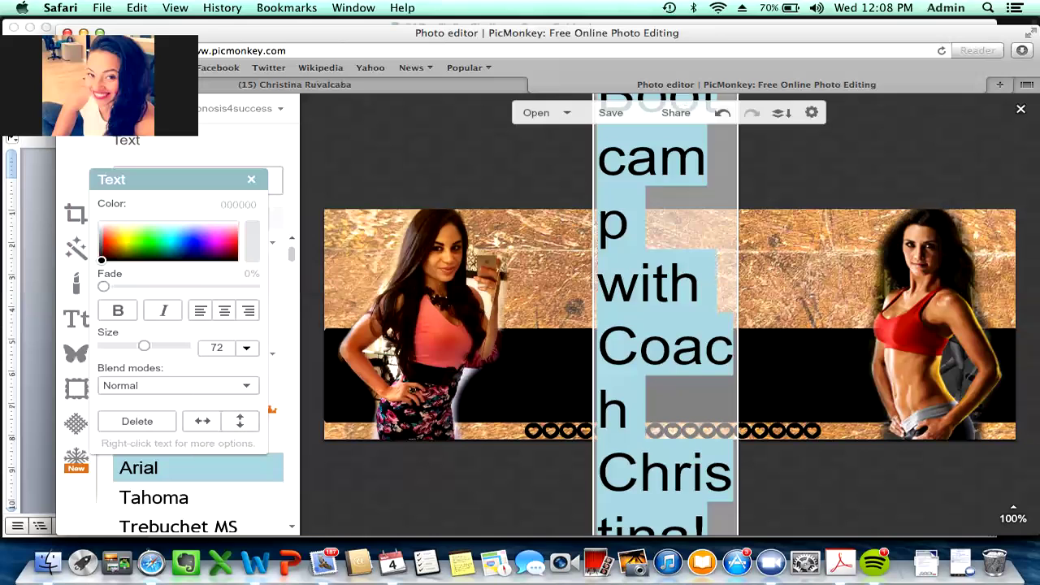
click(247, 348)
click(254, 364)
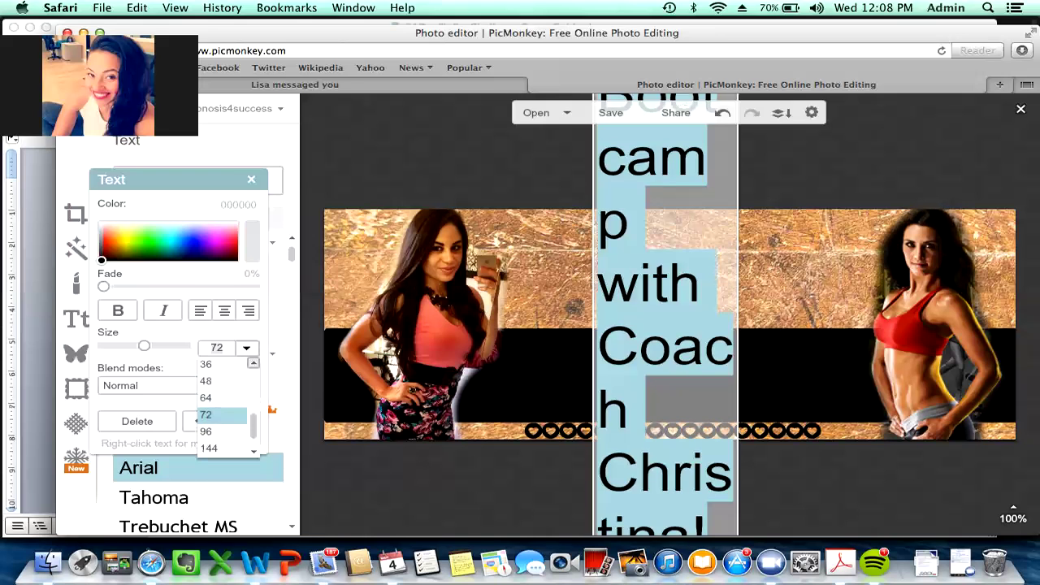
click(253, 363)
click(222, 381)
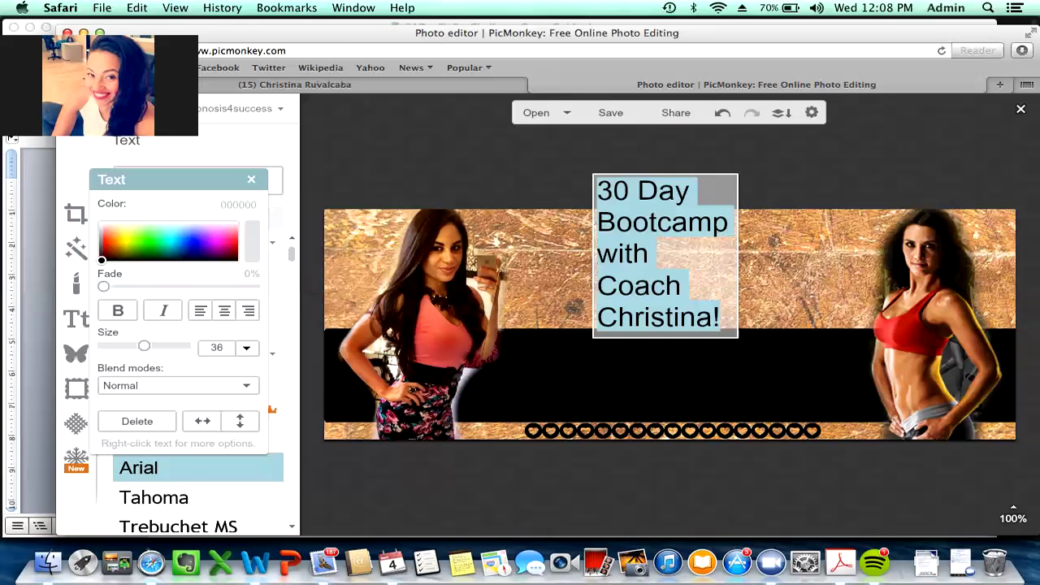
Widen the headline's text box so the text fits on two lines and place it between the two women
click(600, 242)
drag(596, 242, 417, 220)
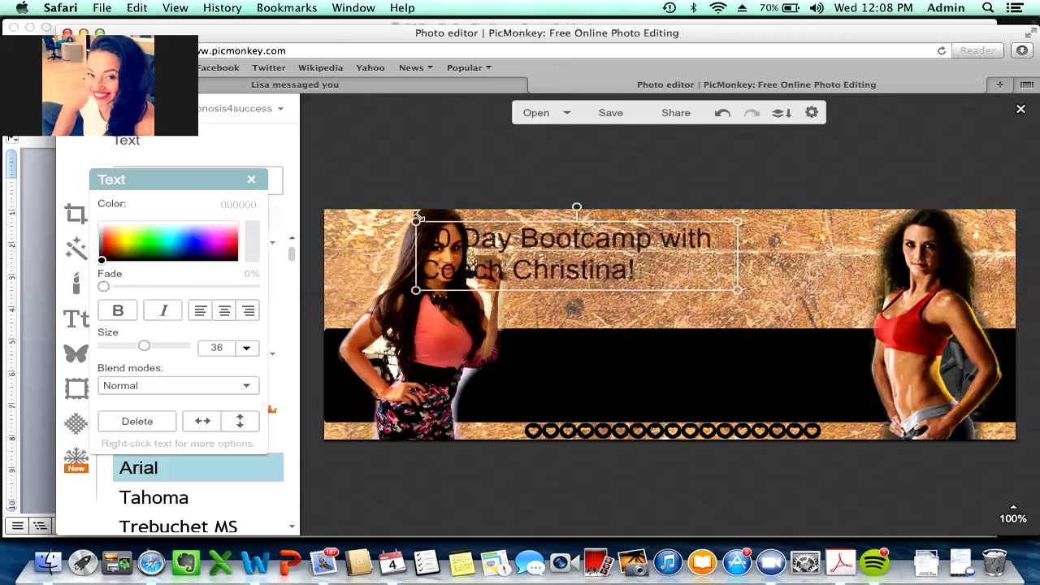
drag(569, 256, 658, 280)
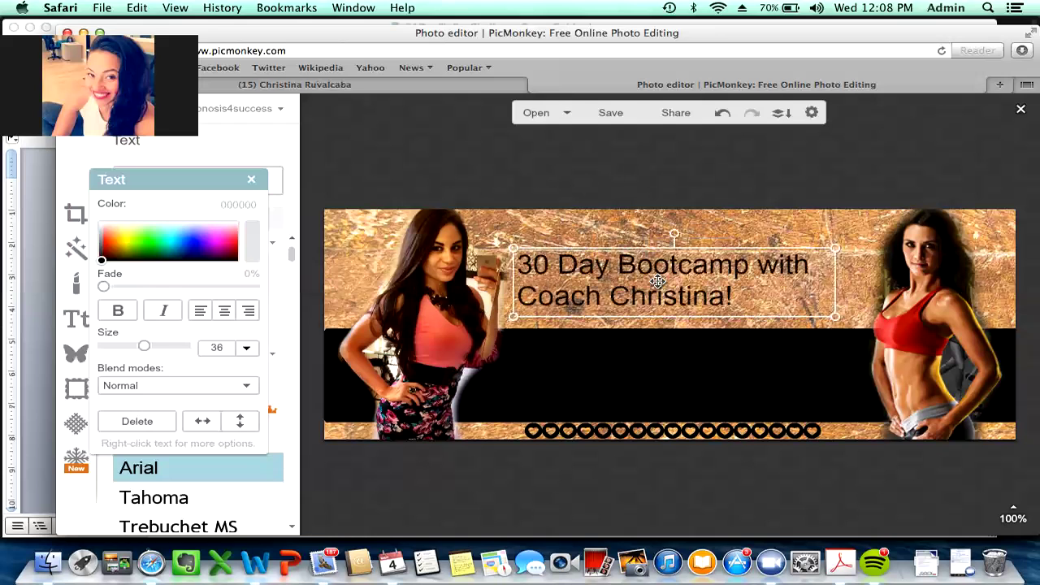
Centre-align the whole headline and colour it cyan (12ffff)
click(726, 288)
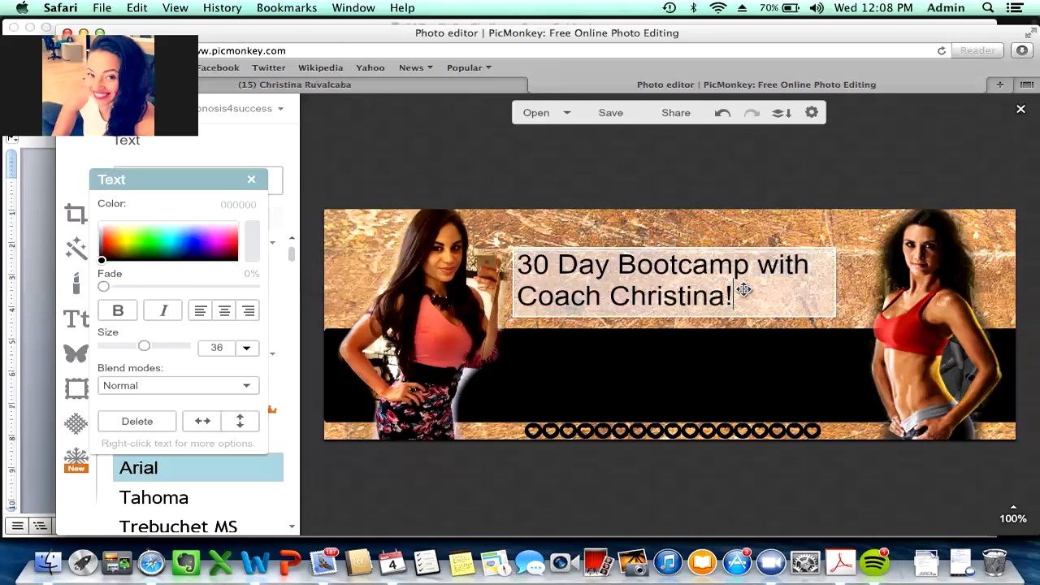
drag(735, 298, 479, 262)
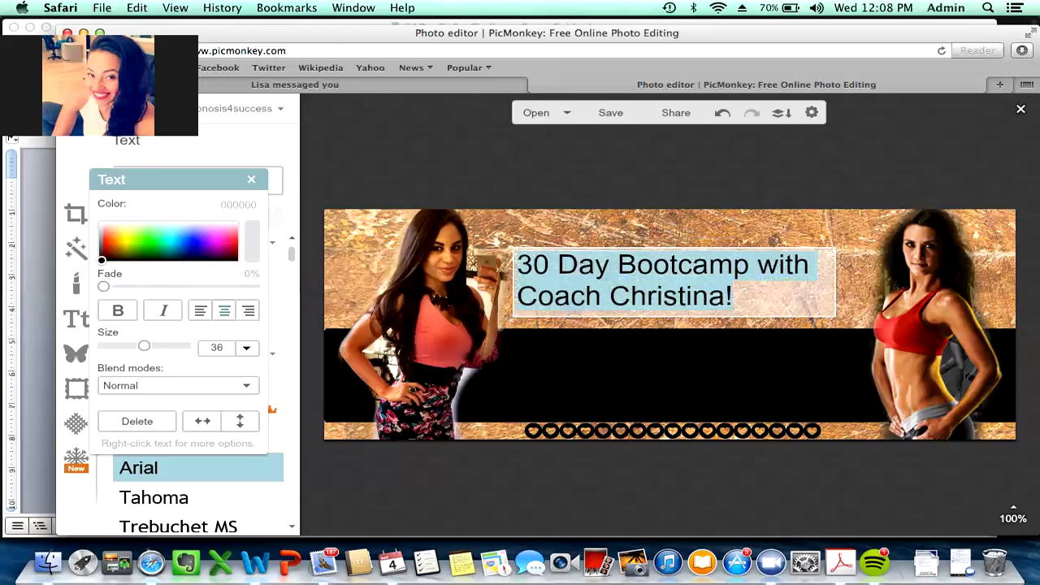
click(225, 311)
click(171, 239)
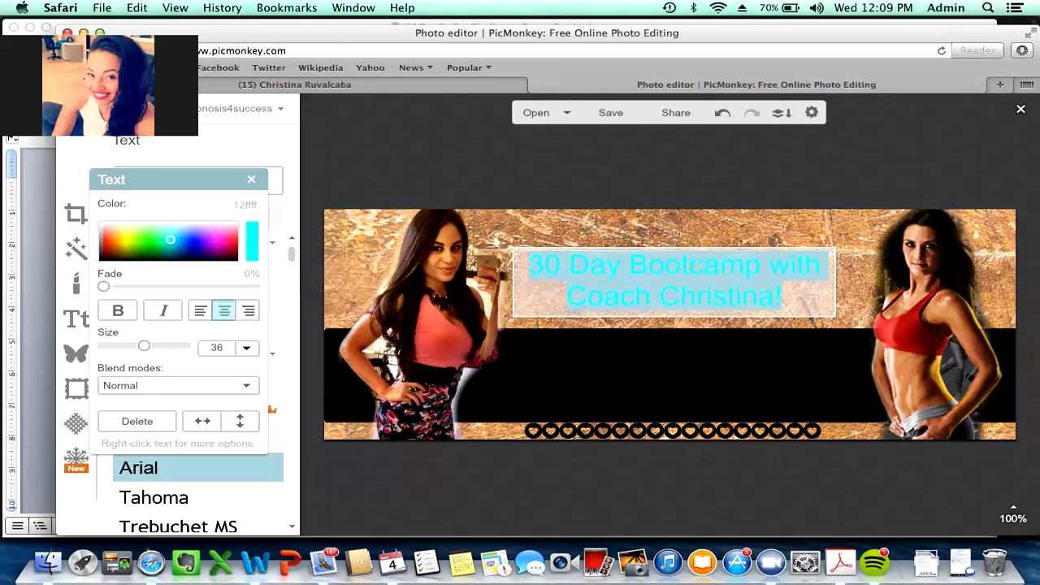
Change the headline's font to One Trick Tony and move the text onto the black band between the women
drag(178, 179, 373, 105)
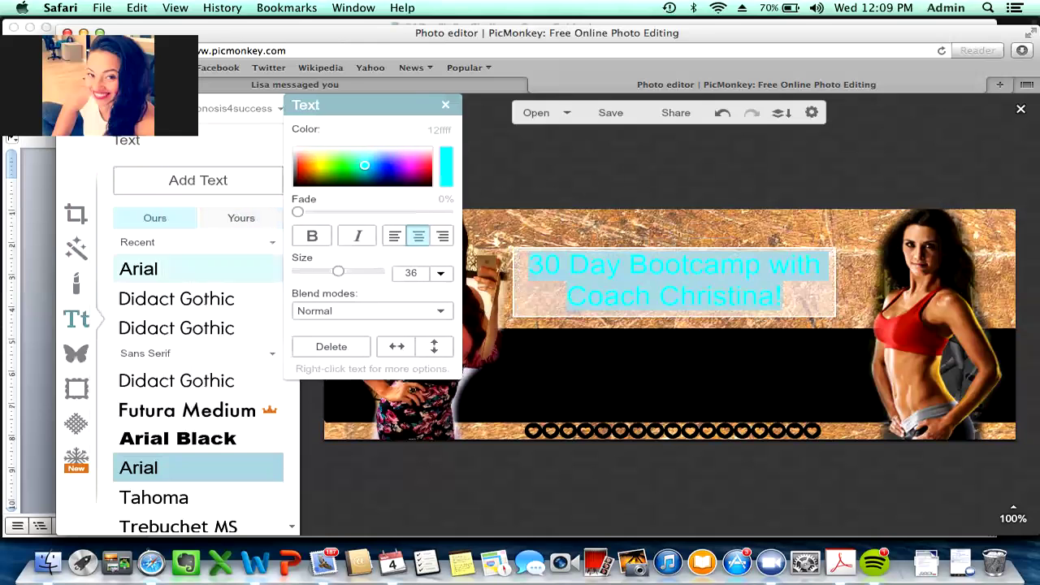
scroll(195, 409, down, 3)
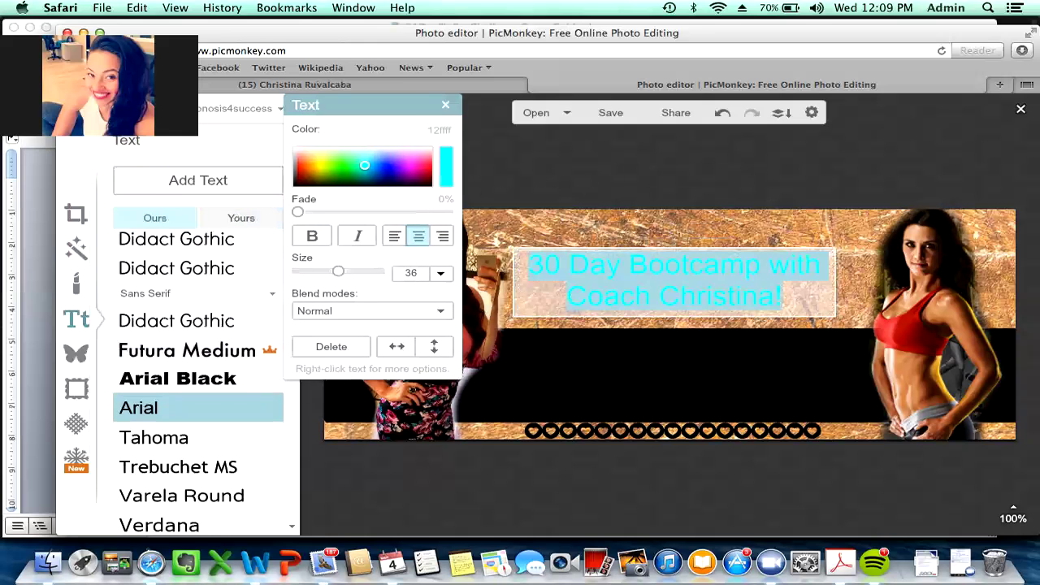
scroll(195, 347, down, 6)
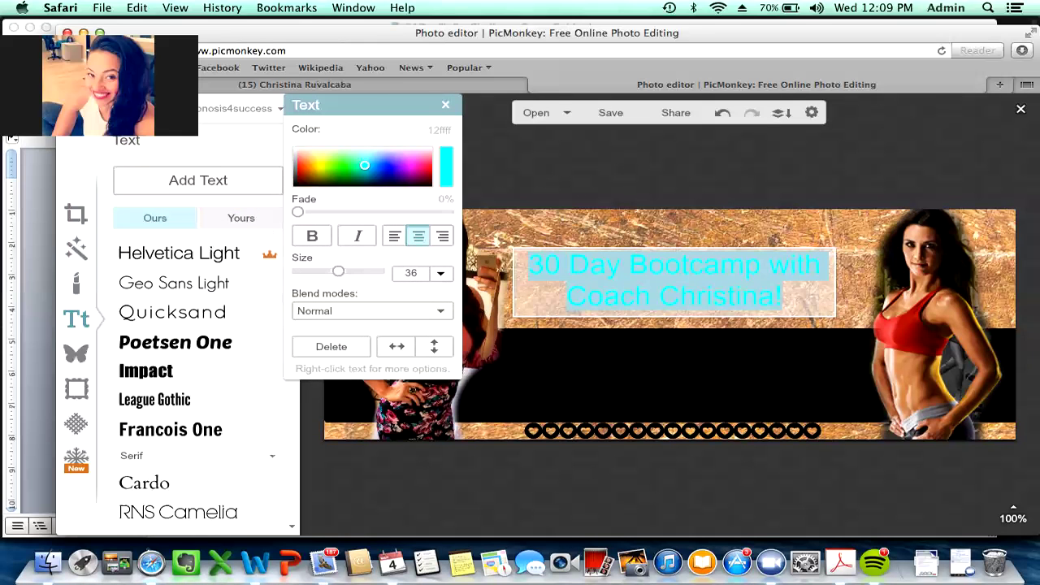
scroll(195, 382, down, 10)
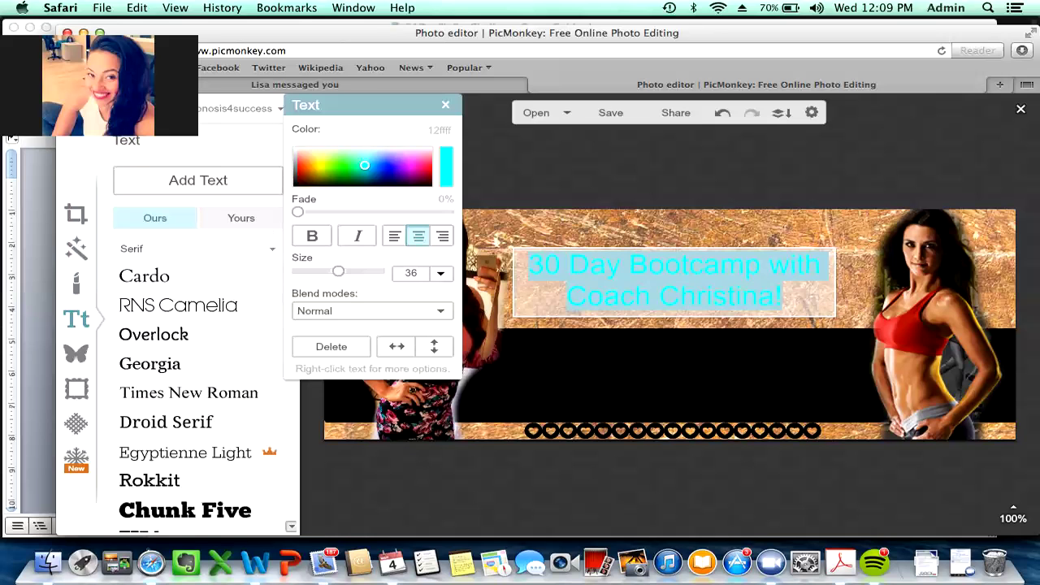
click(189, 377)
scroll(188, 377, up, 1)
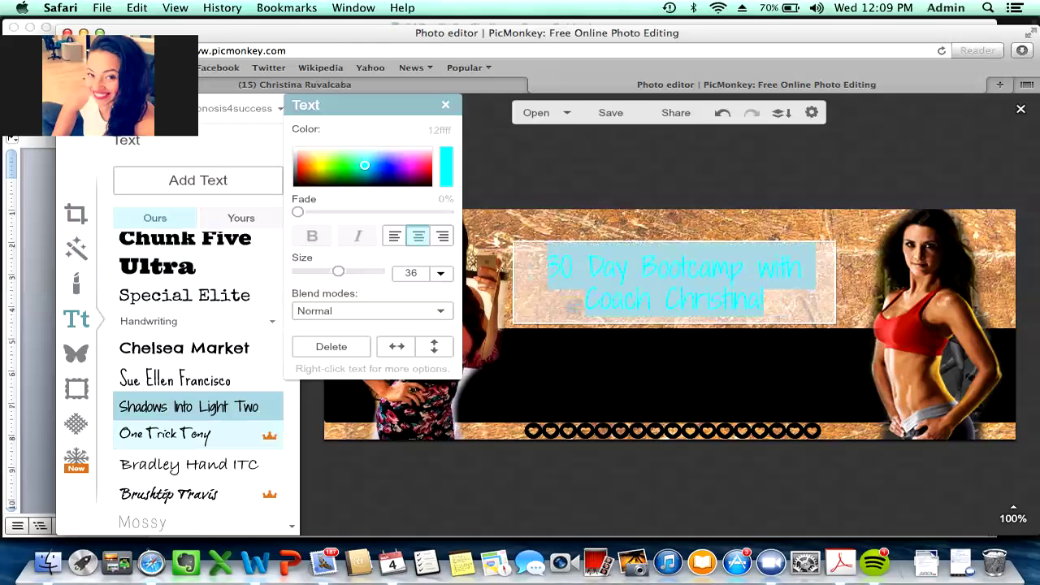
click(187, 433)
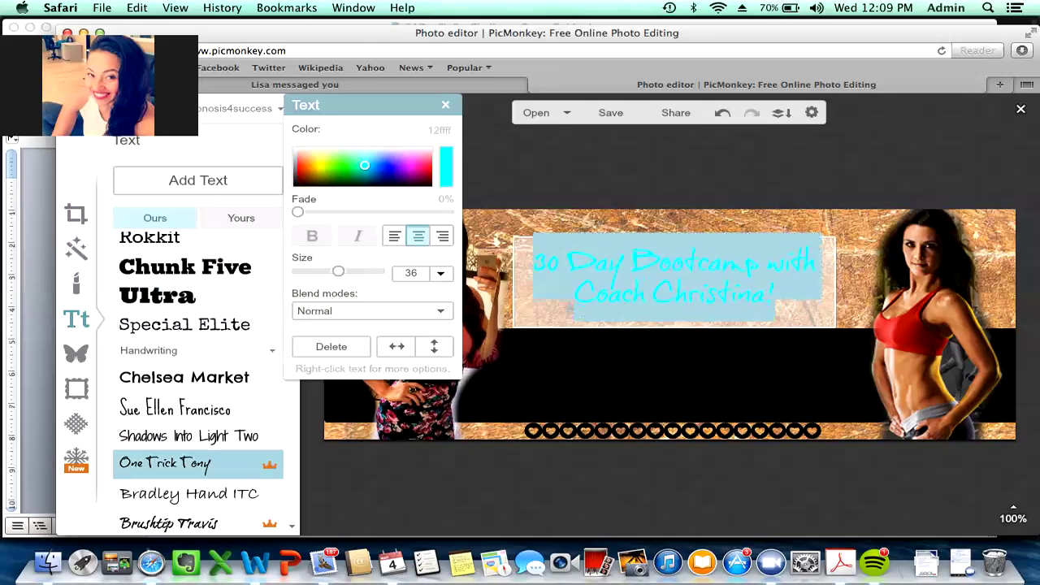
click(650, 487)
drag(647, 273, 646, 362)
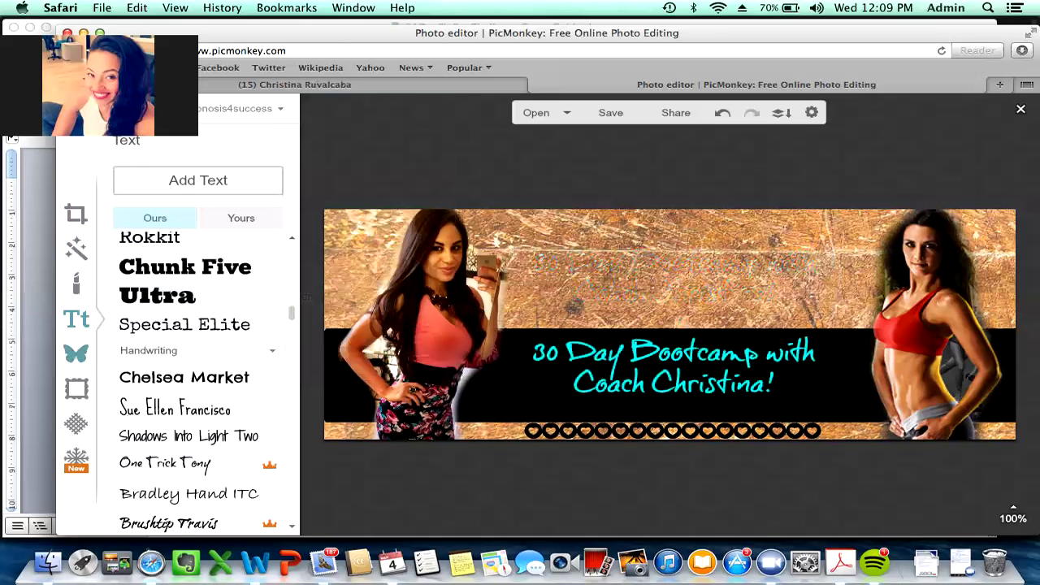
Add the snowflake divider with tapered side lines from the Flourishes overlays, coloured off-white (fafafa), centred below the headline on the black band
click(75, 353)
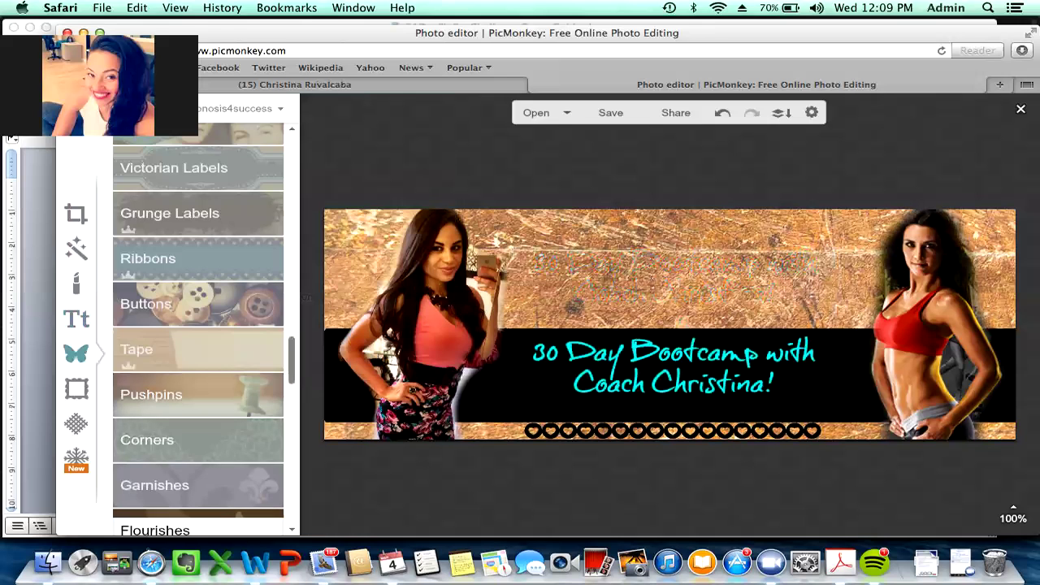
drag(292, 362, 292, 404)
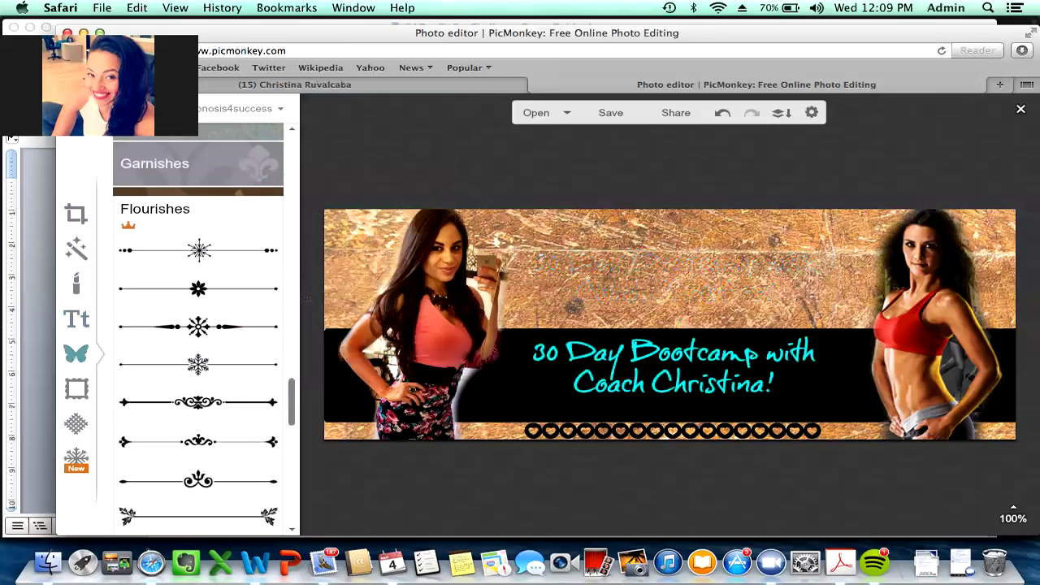
click(198, 326)
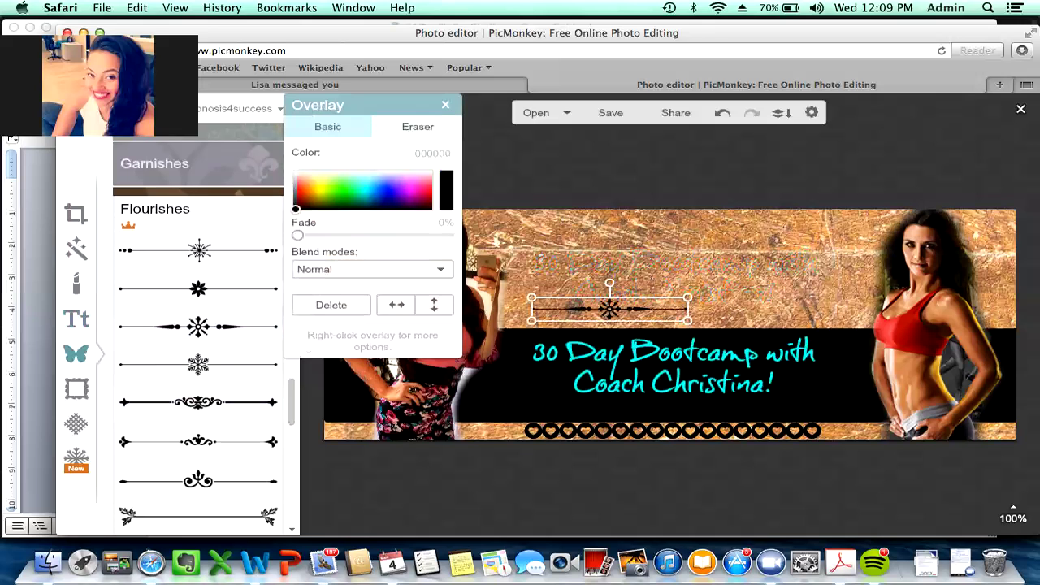
click(295, 172)
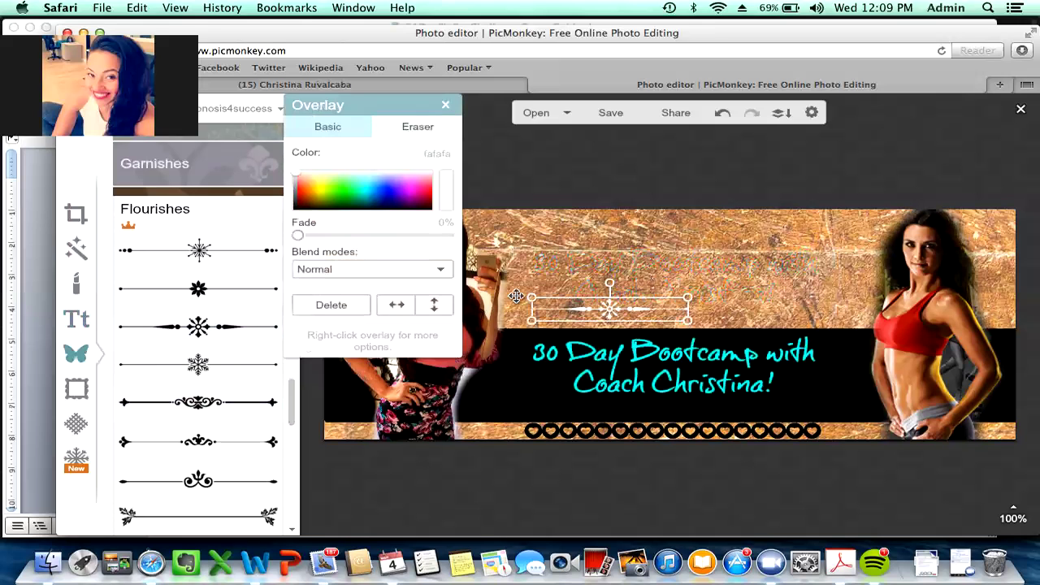
drag(597, 303, 652, 404)
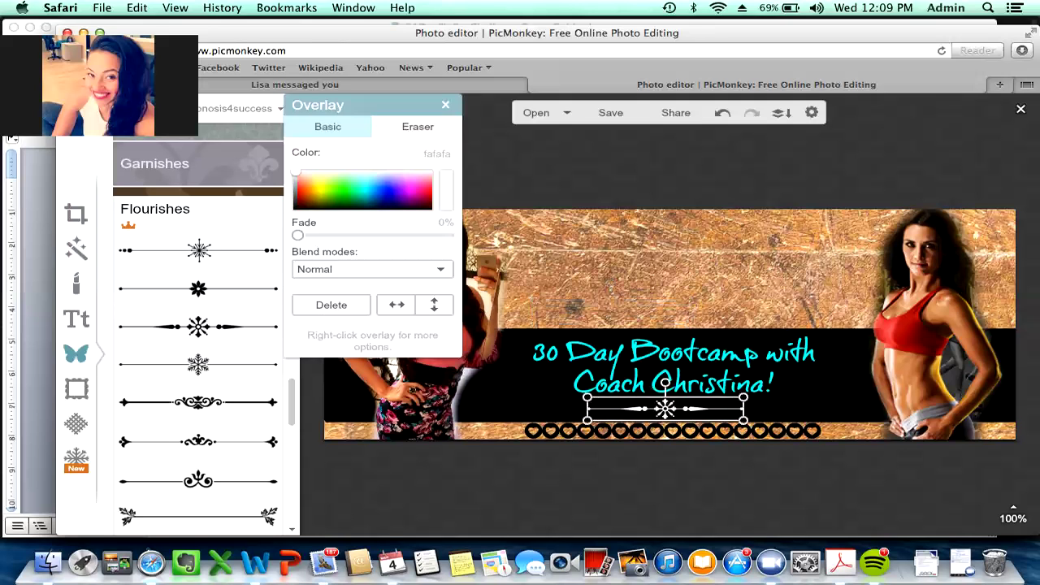
click(561, 176)
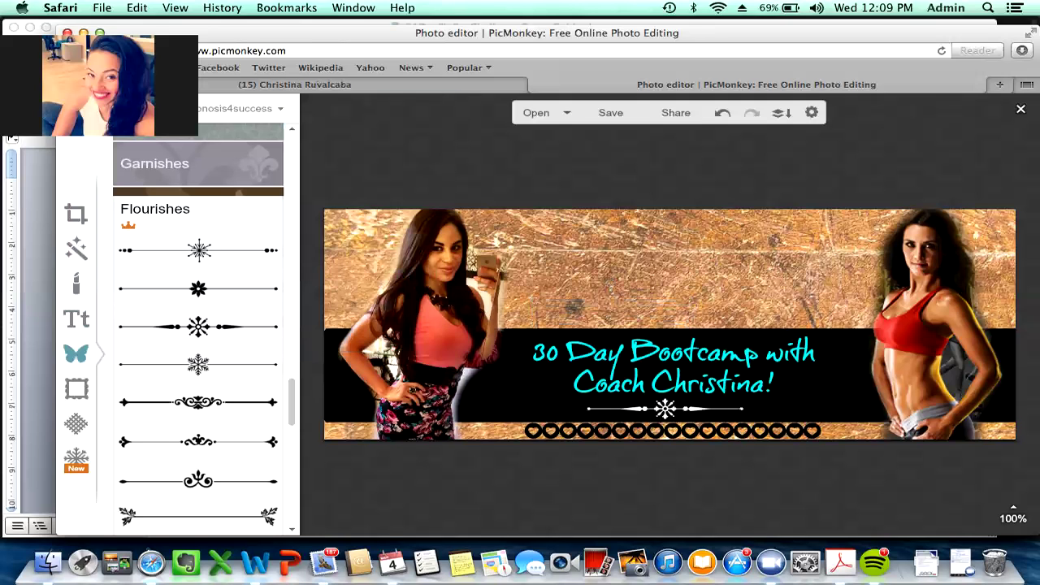
Add a text box reading "Join us for our NEXT CHALLENGE!" on the wood background above the black band
click(76, 318)
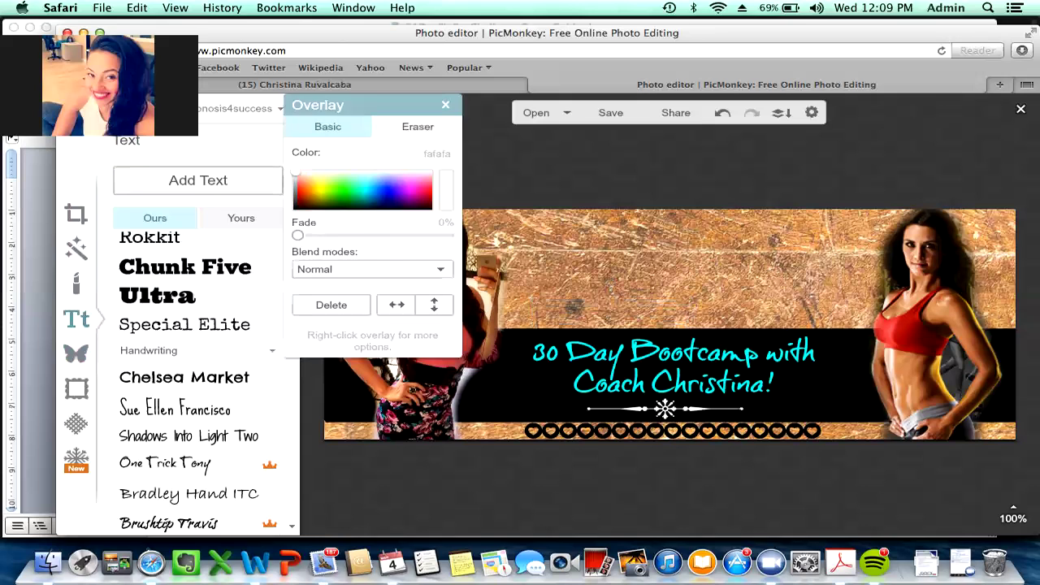
click(197, 180)
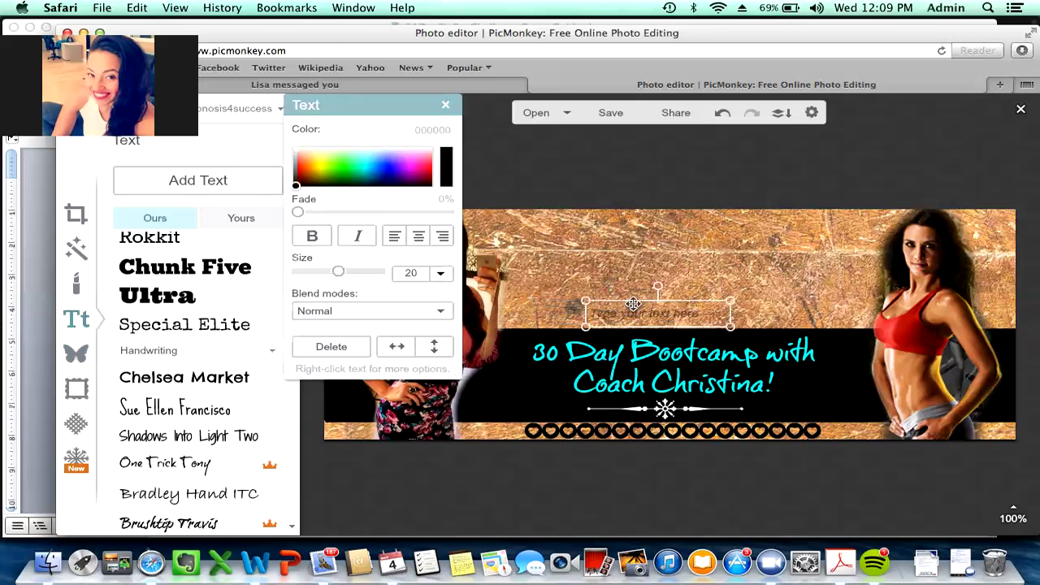
drag(633, 320, 631, 281)
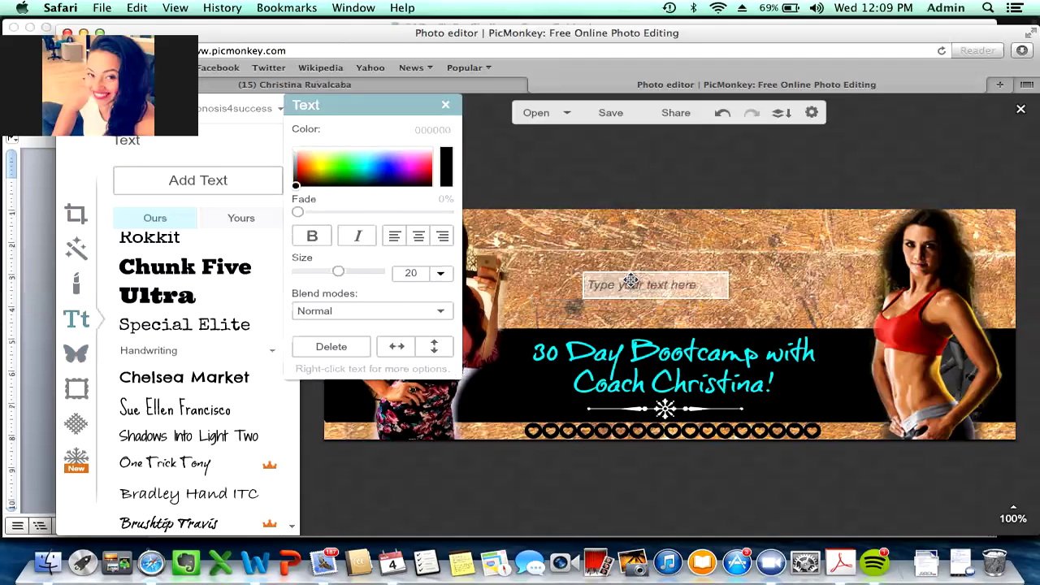
text(Join us)
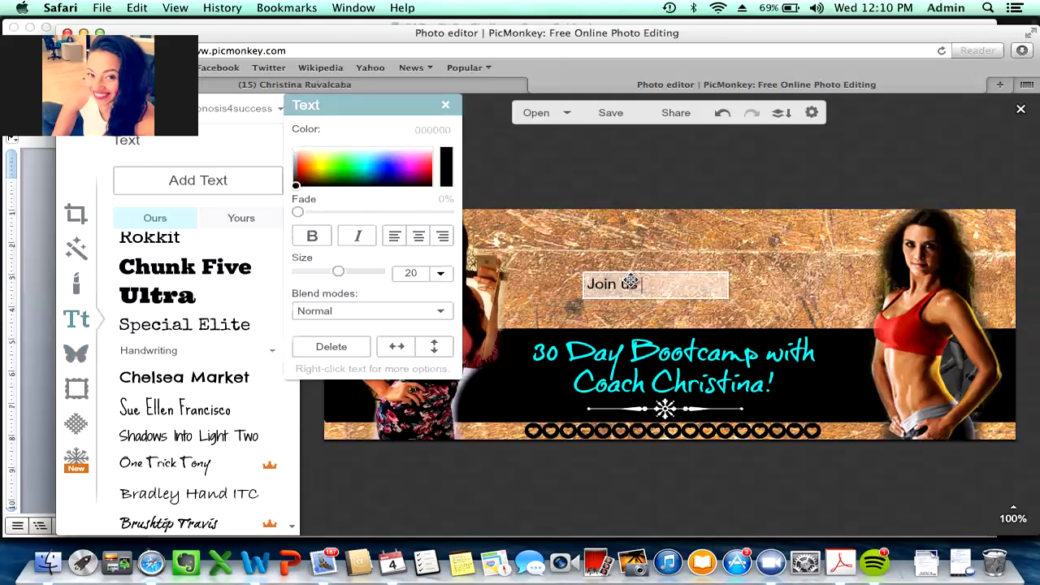
text(ur NEW)
key(BackSpace)
key(BackSpace)
text(XY)
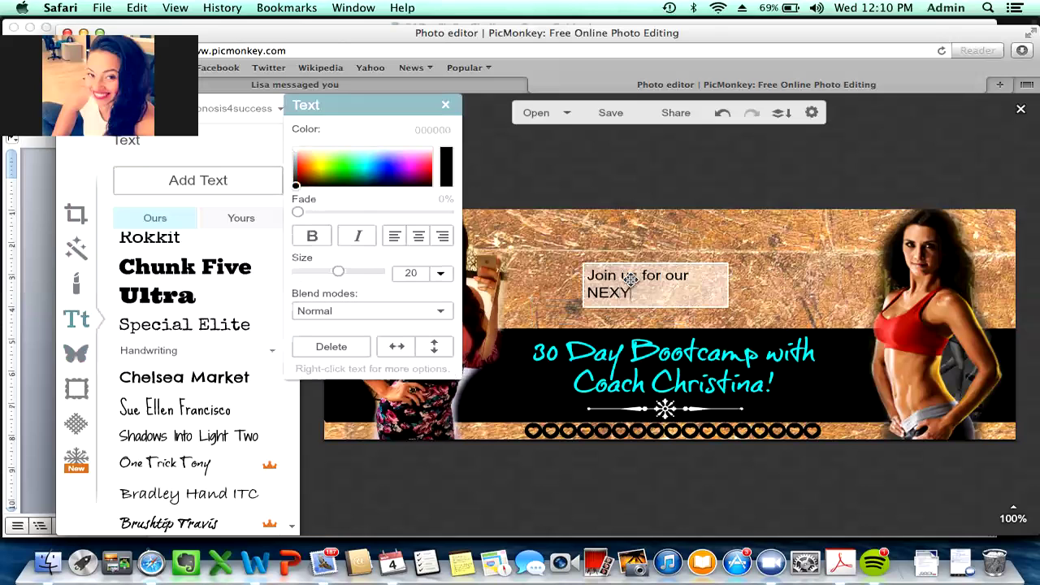
key(BackSpace)
text(T)
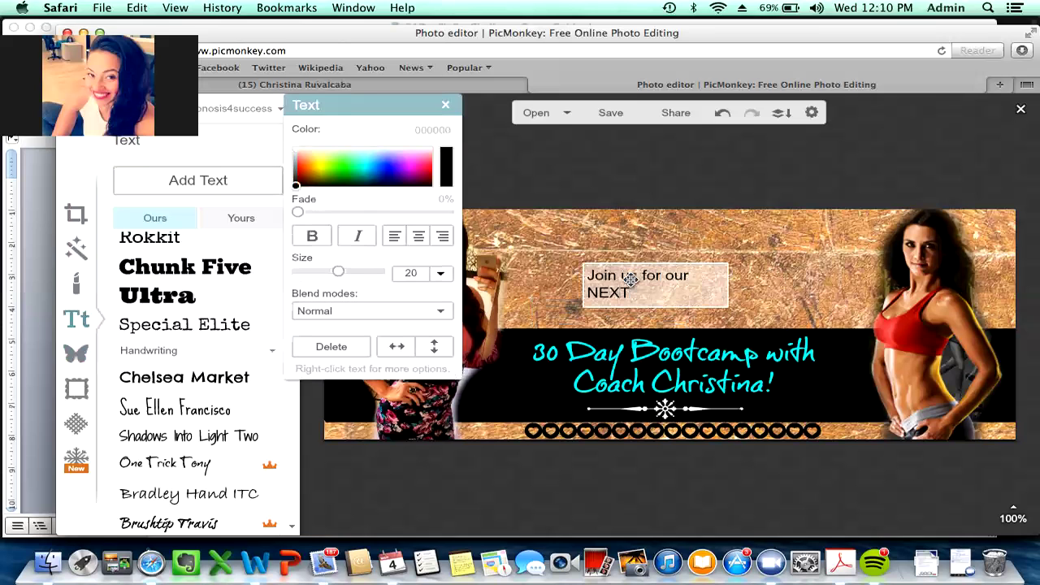
text( CHALLENGE!)
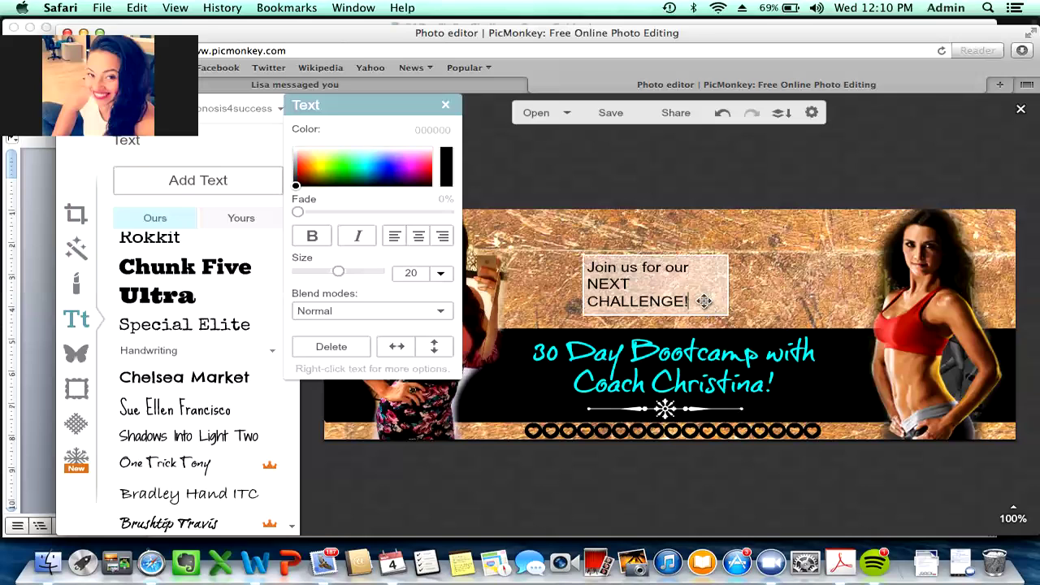
Centre-align the whole challenge text and change its font to Good Dog
drag(696, 302, 557, 259)
click(419, 235)
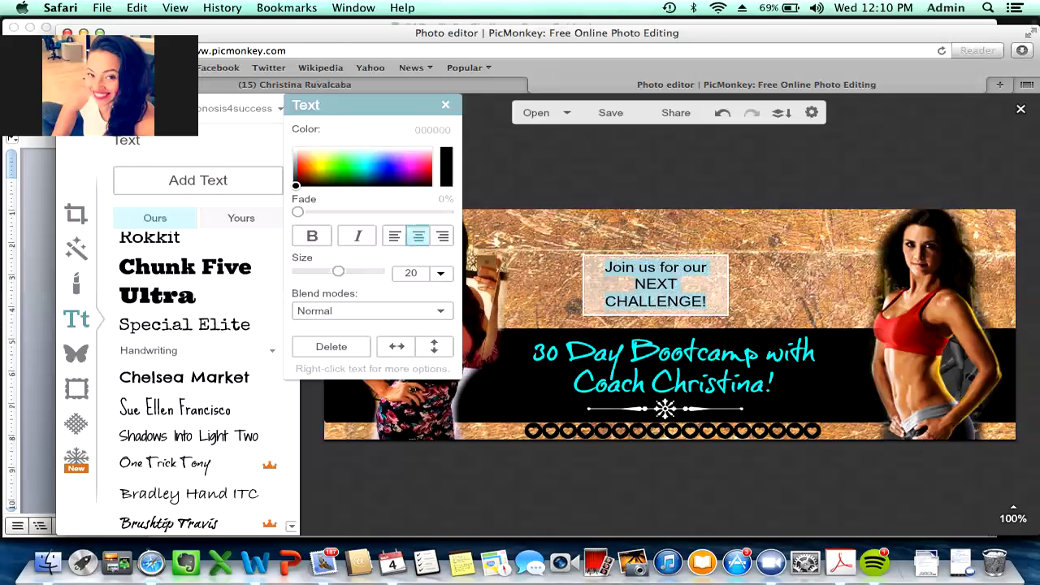
scroll(195, 520, down, 5)
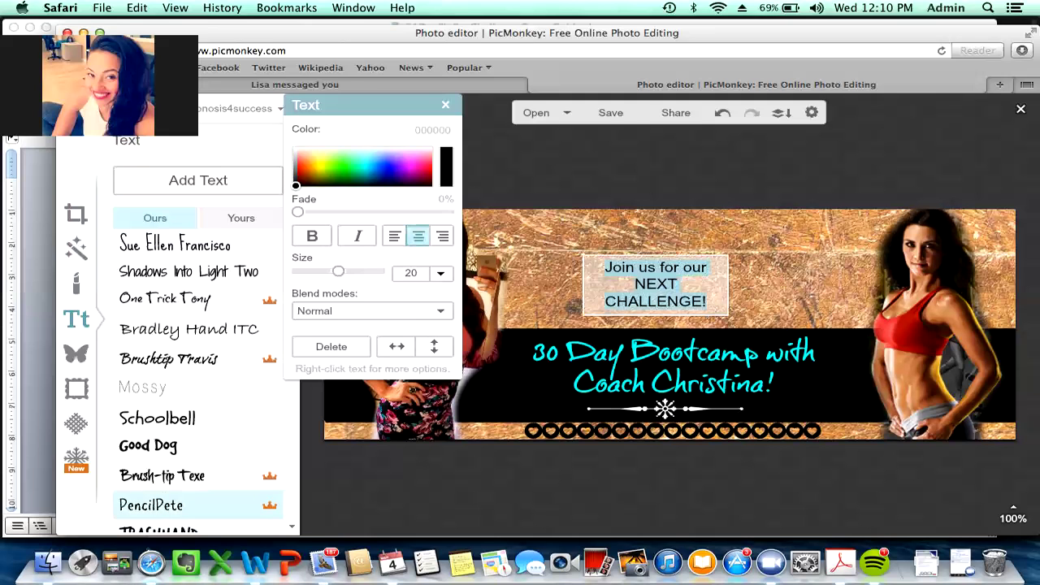
click(195, 446)
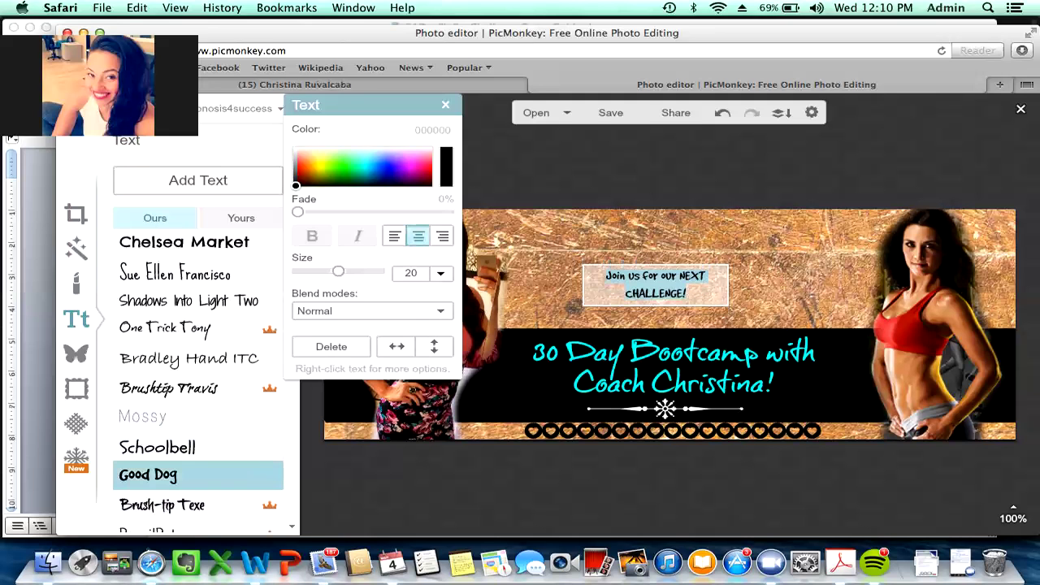
Set the challenge text's size to 64 and widen its box so it fits on two lines between the women, above the black band
click(441, 273)
scroll(406, 354, down, 5)
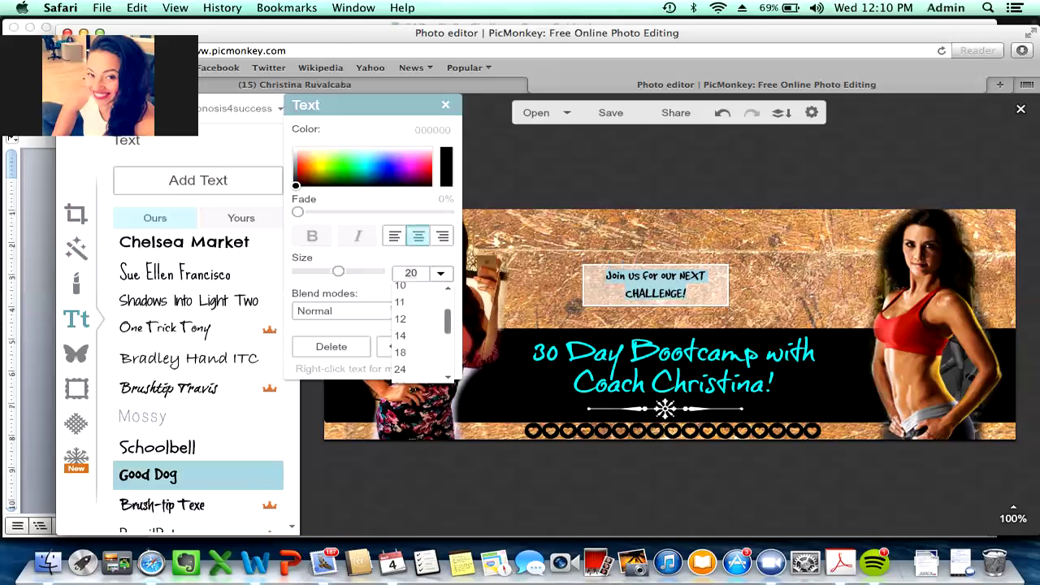
click(403, 354)
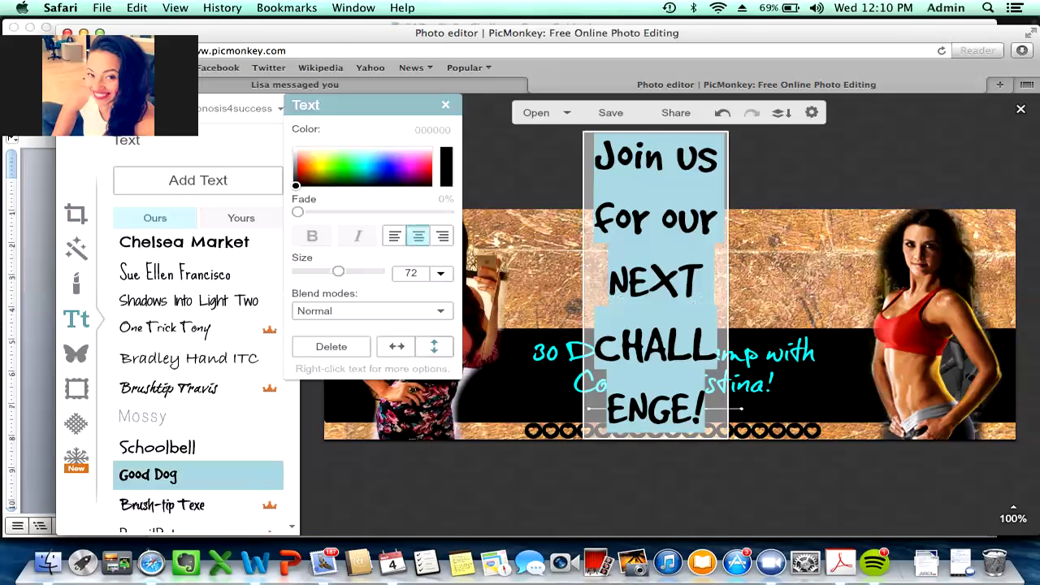
click(440, 273)
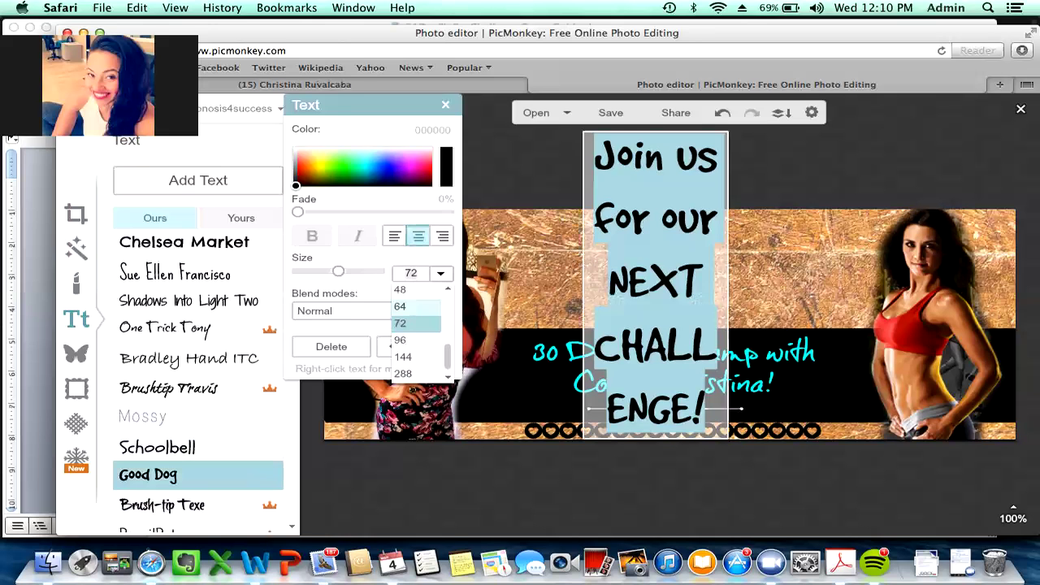
click(406, 309)
click(785, 225)
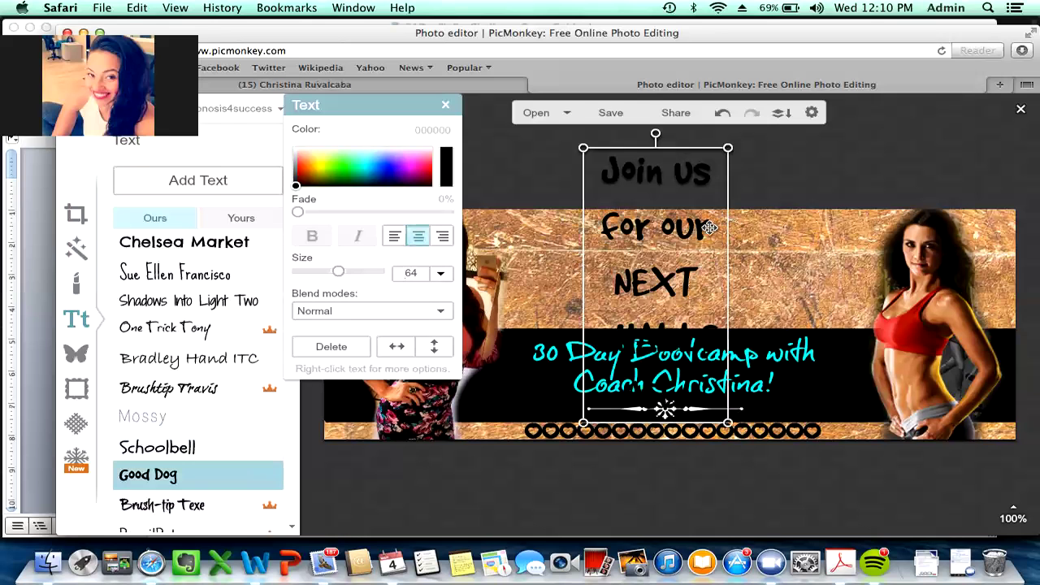
drag(726, 228, 913, 236)
drag(778, 285, 710, 259)
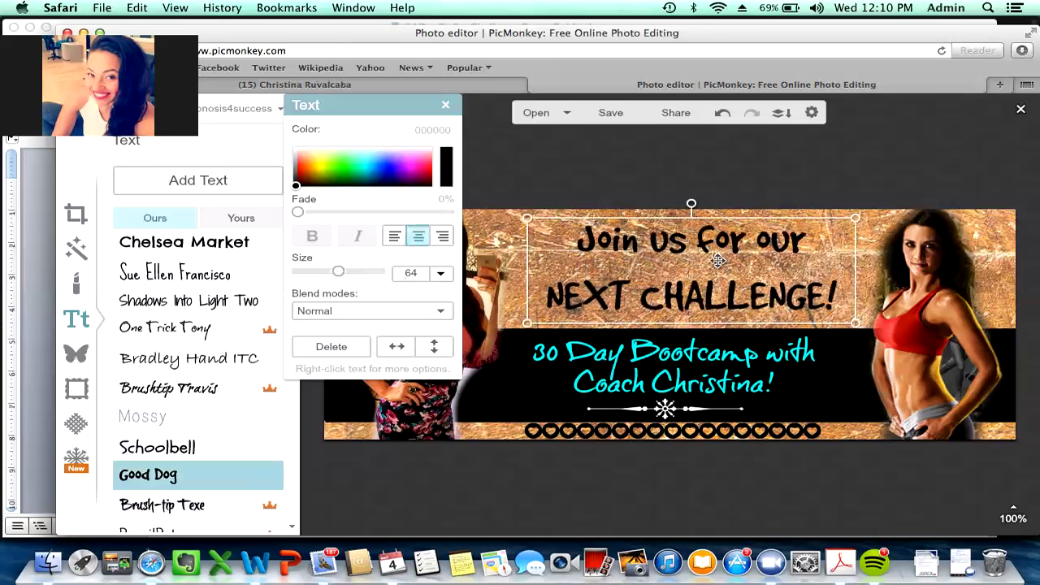
Try off-white (ececec), near-black (0e0e0e) and magenta (ec00e6) as colours for the challenge text
double_click(689, 258)
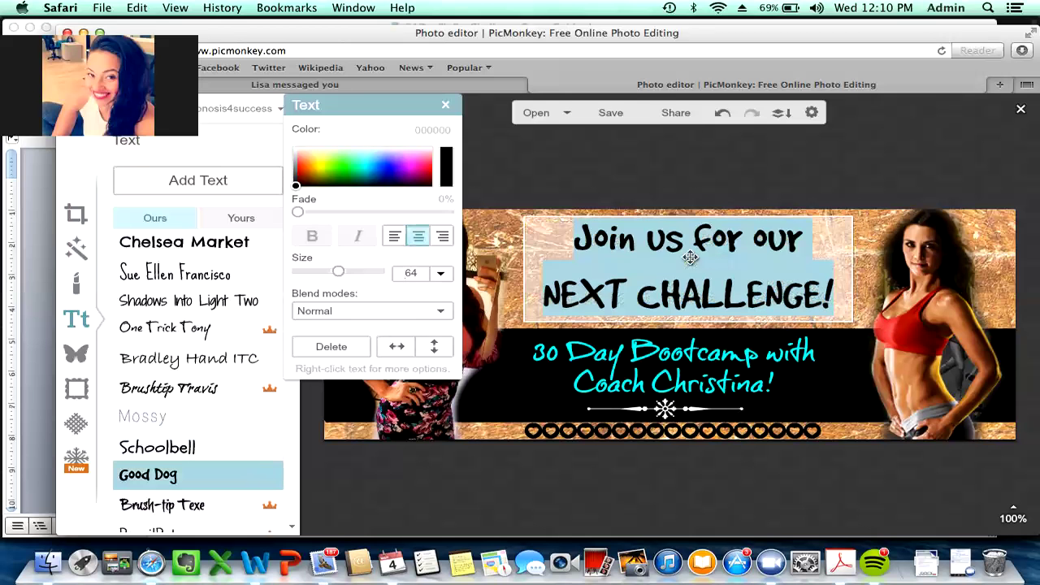
click(297, 152)
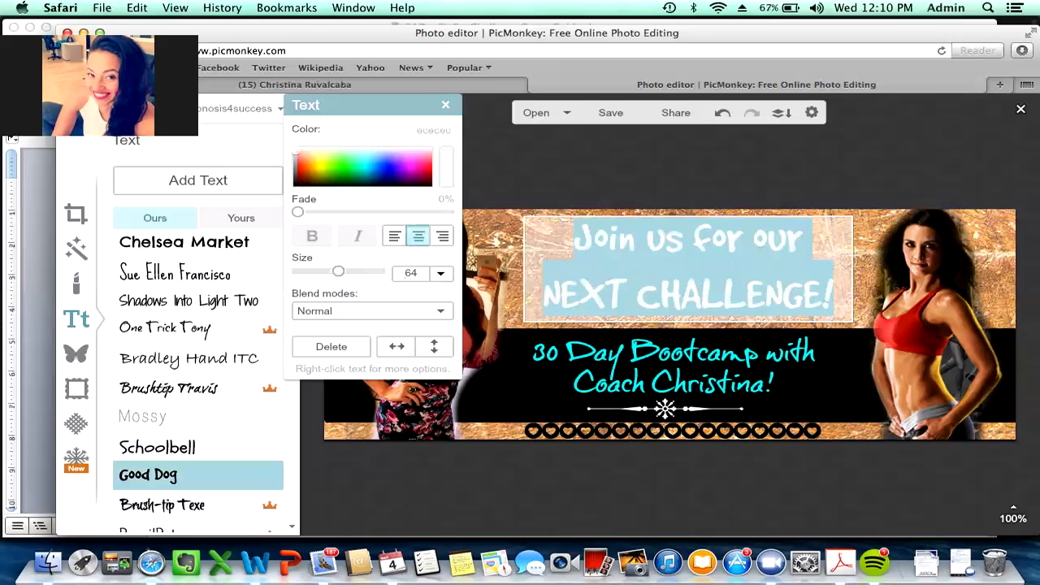
click(477, 146)
click(722, 298)
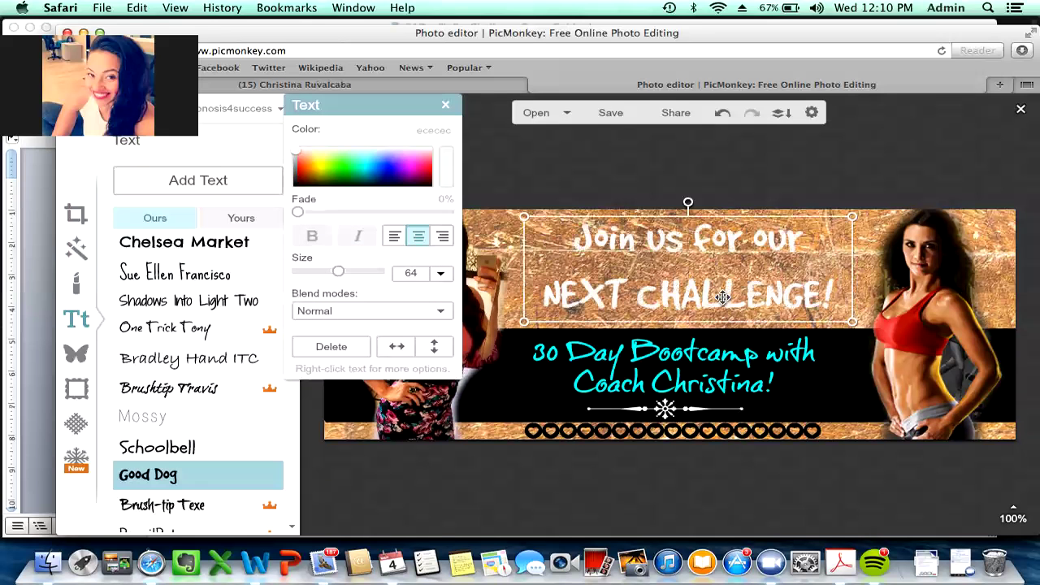
double_click(722, 298)
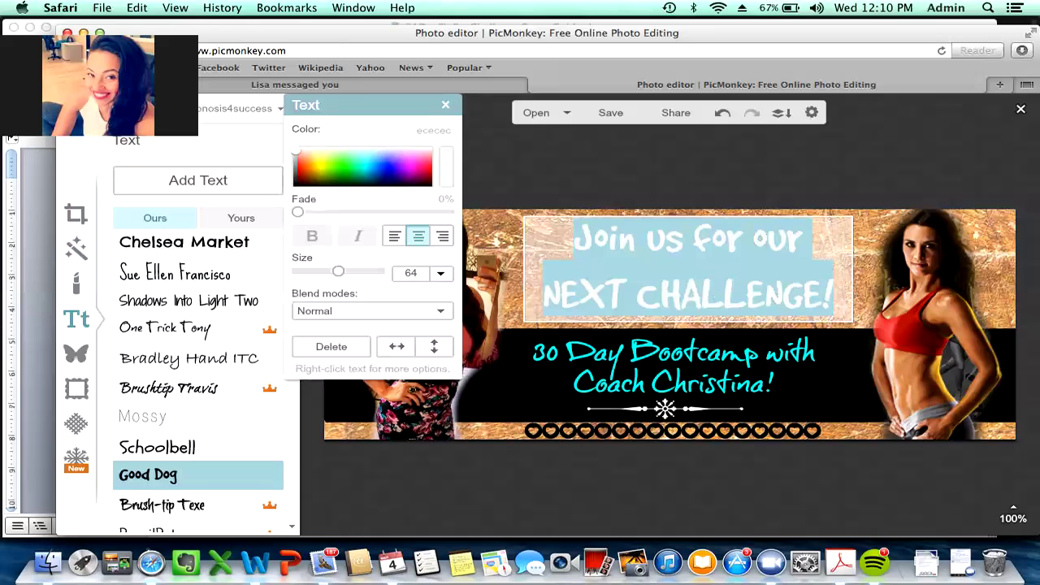
click(296, 184)
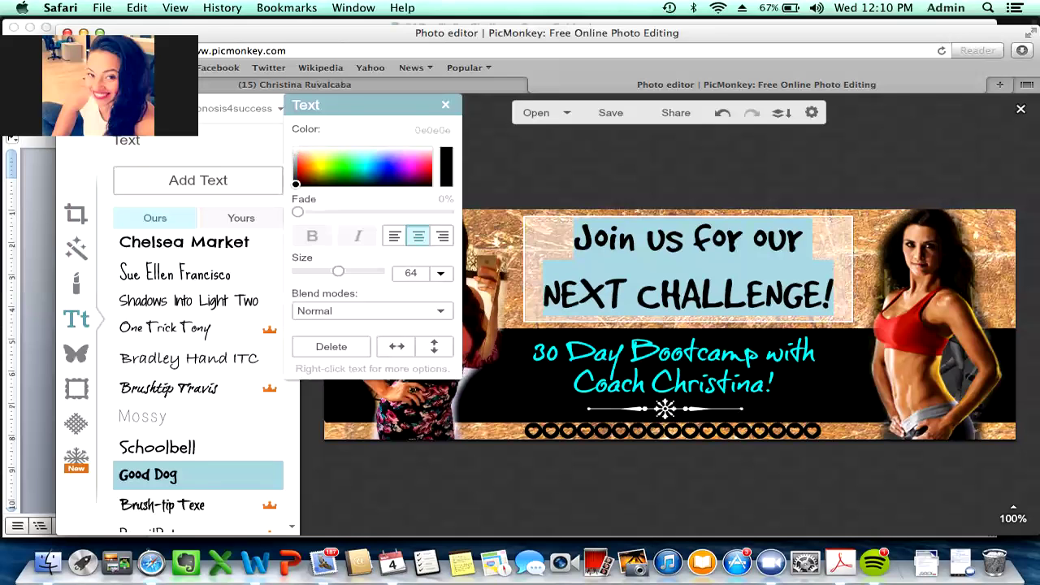
click(412, 167)
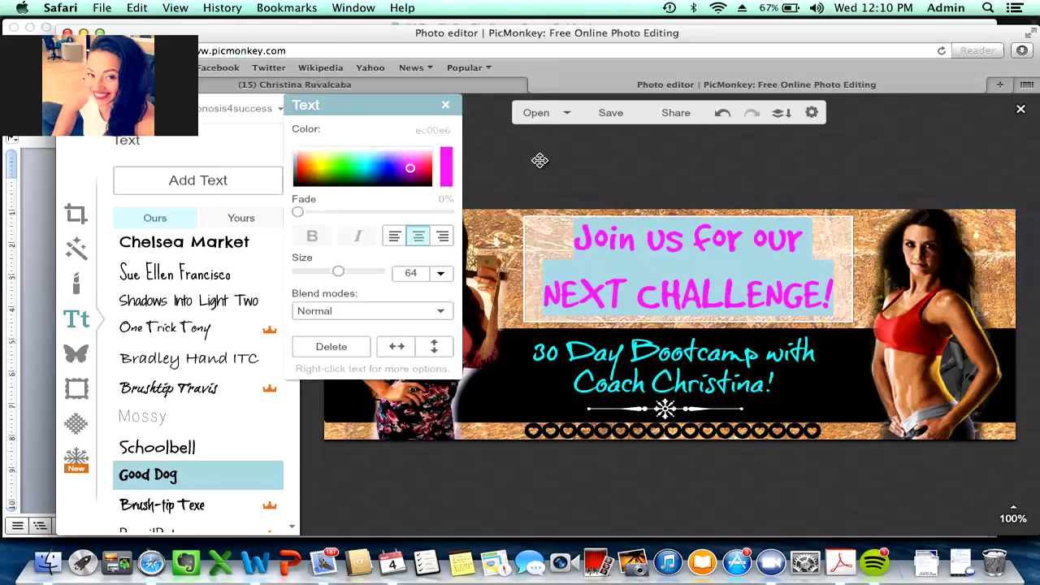
click(540, 161)
Colour the challenge text black and deselect it
click(672, 238)
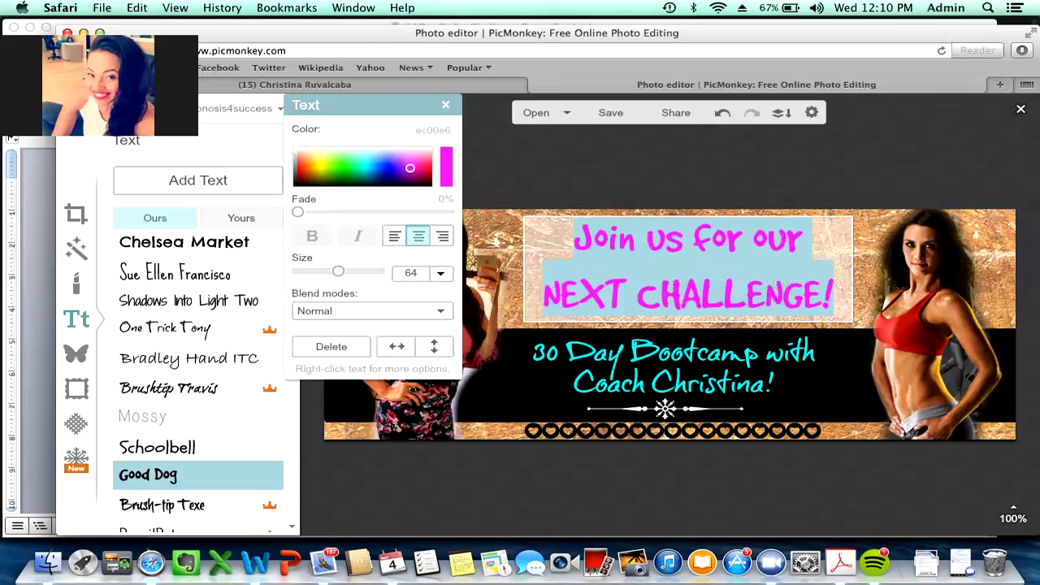
click(296, 184)
click(520, 173)
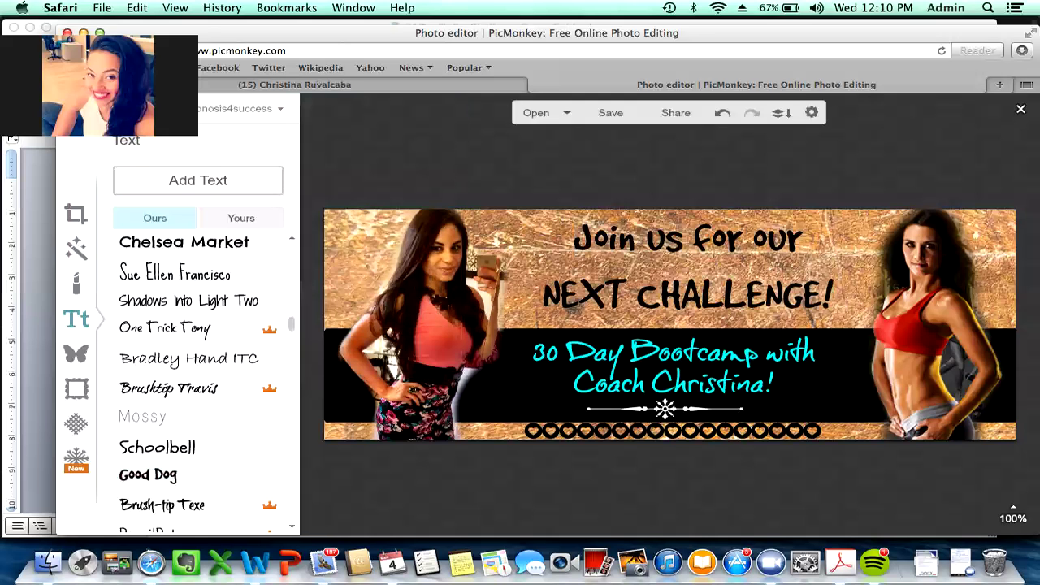
Try the torn tan scrap from the Paper Scrap overlays, enlarged and tilted over the challenge text, and delete it
click(76, 354)
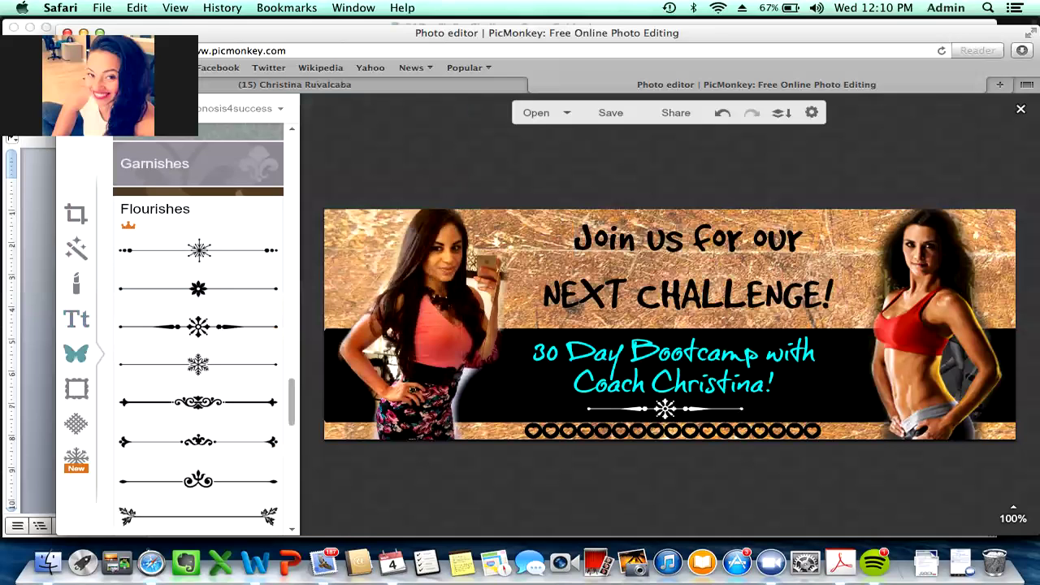
scroll(198, 329, up, 10)
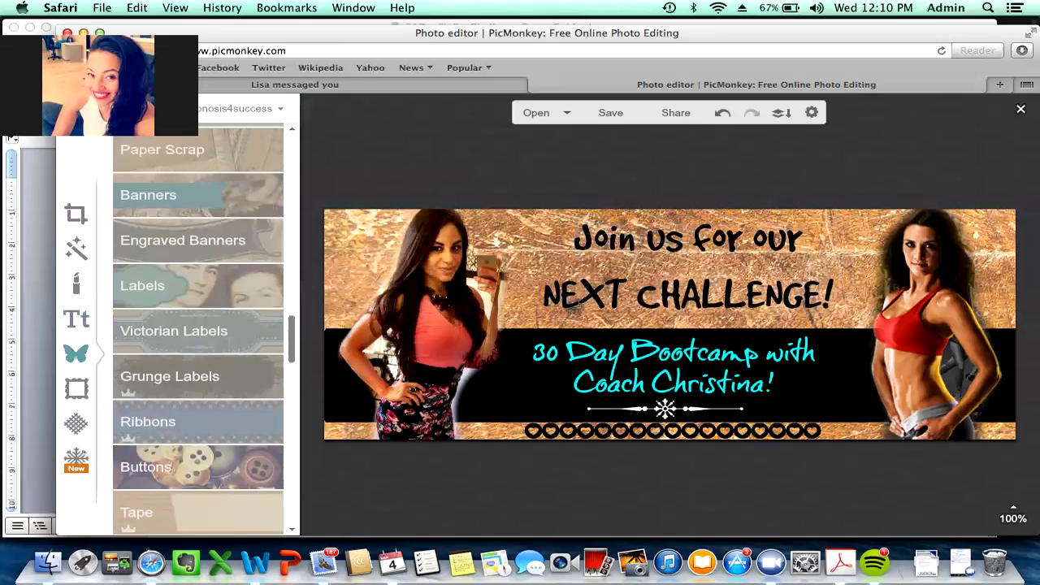
scroll(198, 329, down, 2)
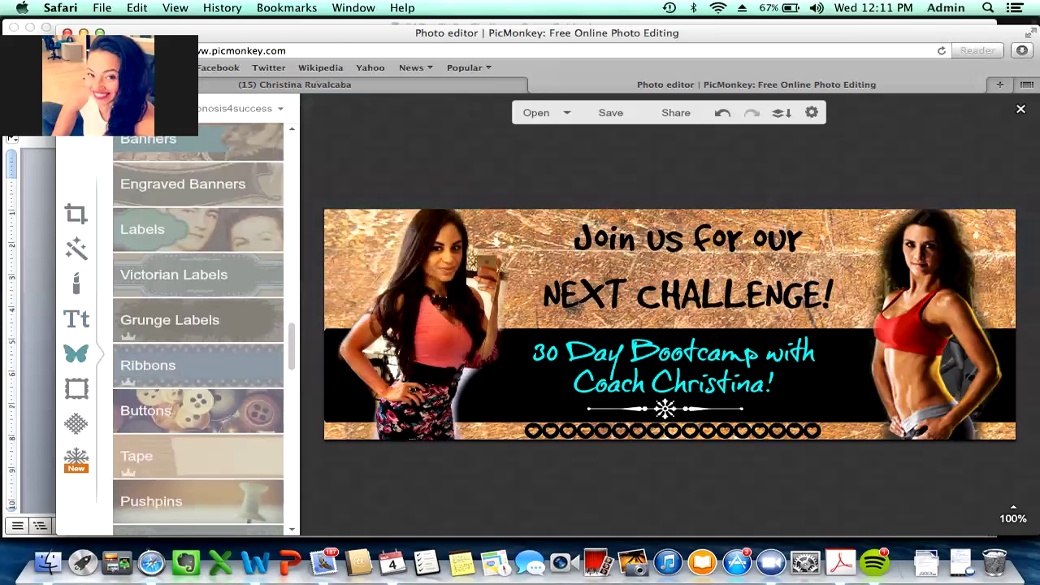
click(292, 400)
drag(291, 400, 292, 367)
scroll(198, 329, up, 5)
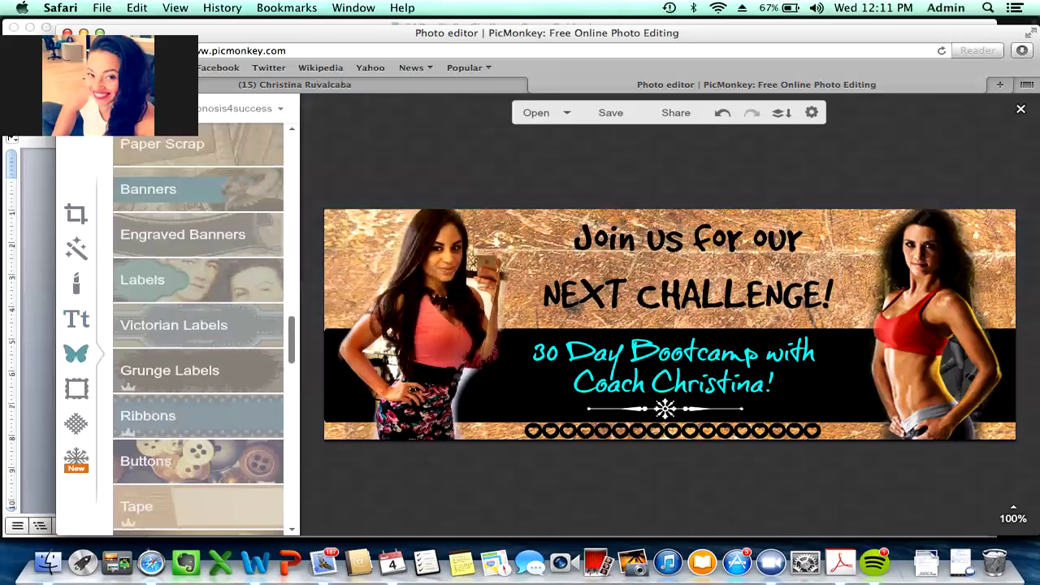
drag(292, 330, 292, 312)
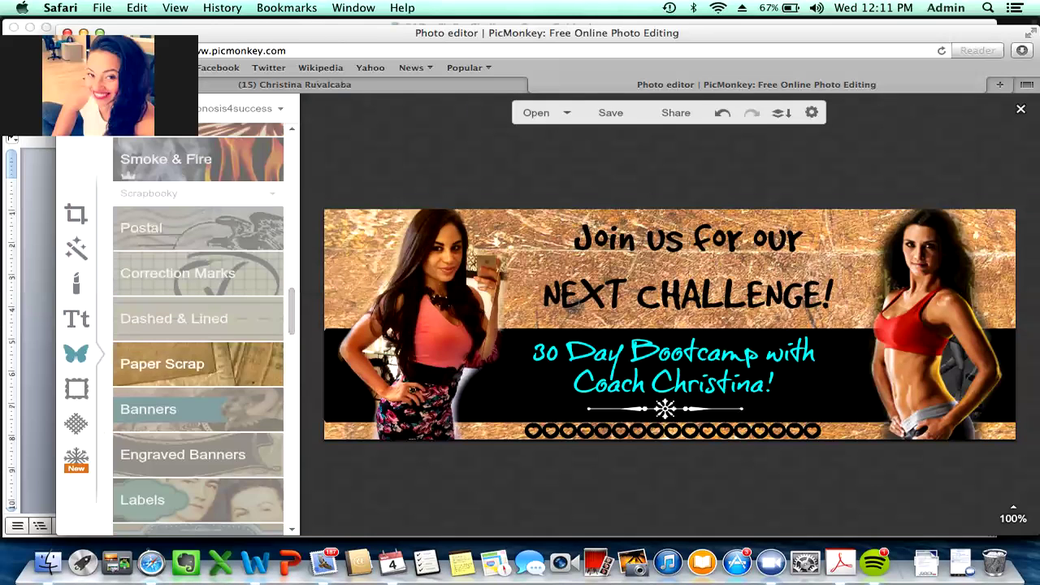
click(199, 363)
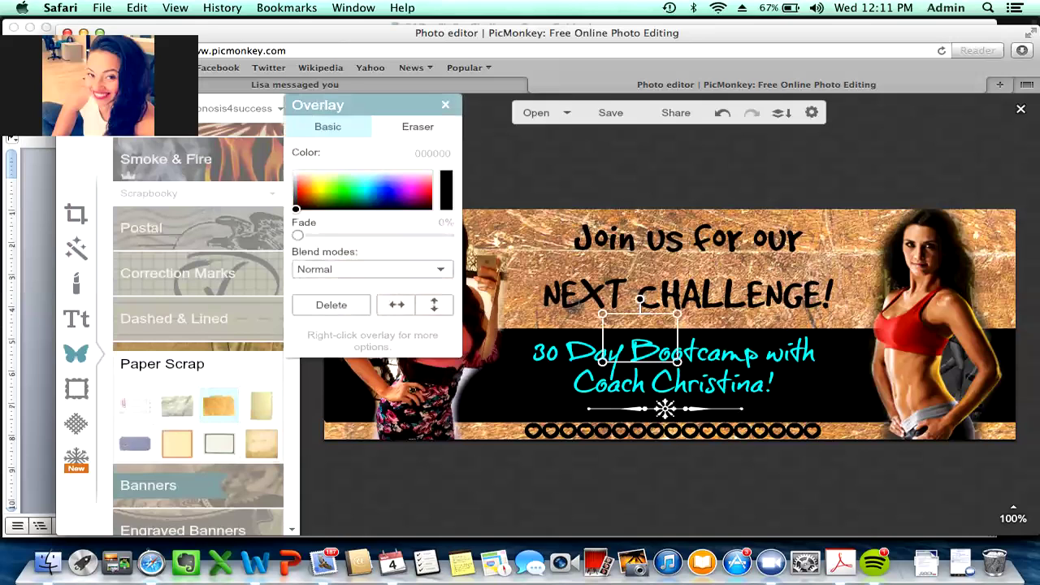
click(217, 405)
drag(642, 330, 629, 210)
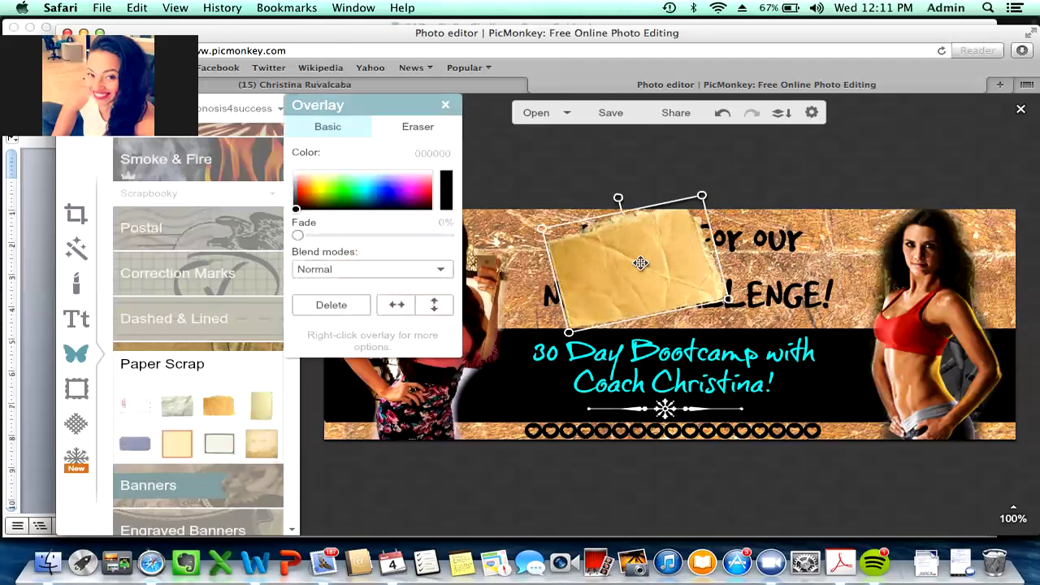
click(854, 246)
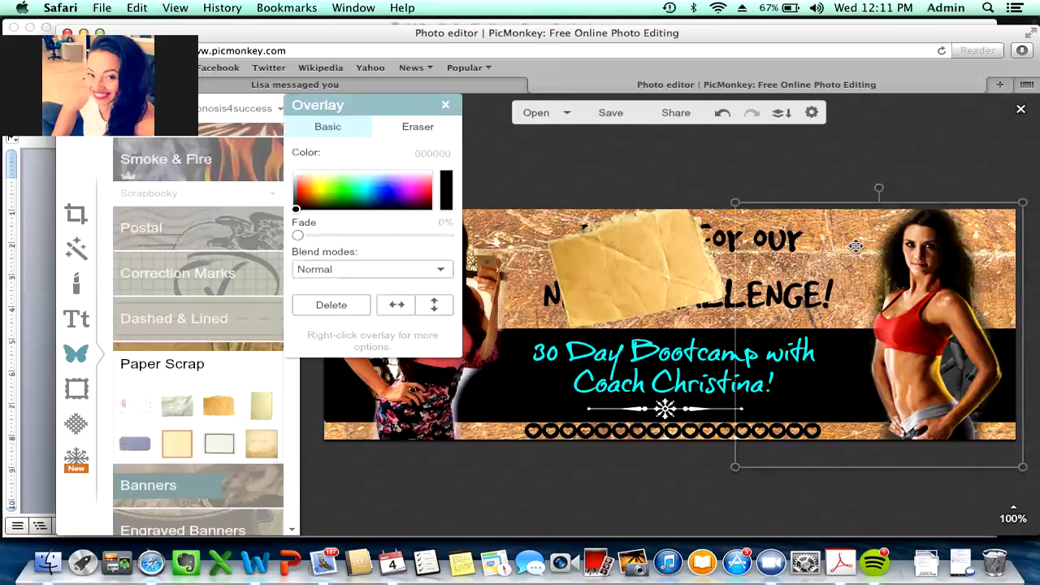
click(667, 256)
key(Delete)
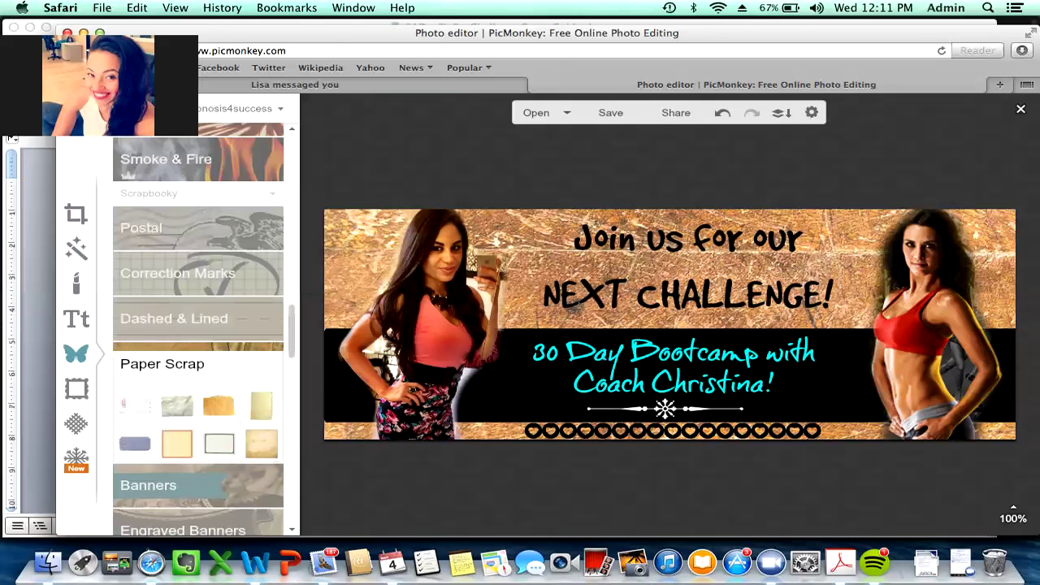
Open the Arrows collection in the overlays
scroll(198, 329, up, 15)
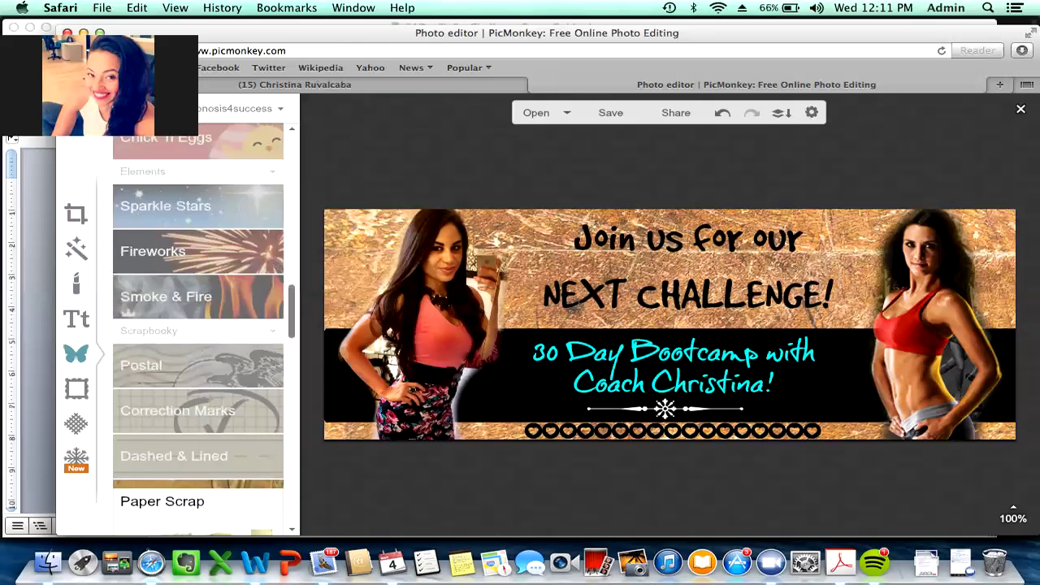
scroll(199, 329, up, 6)
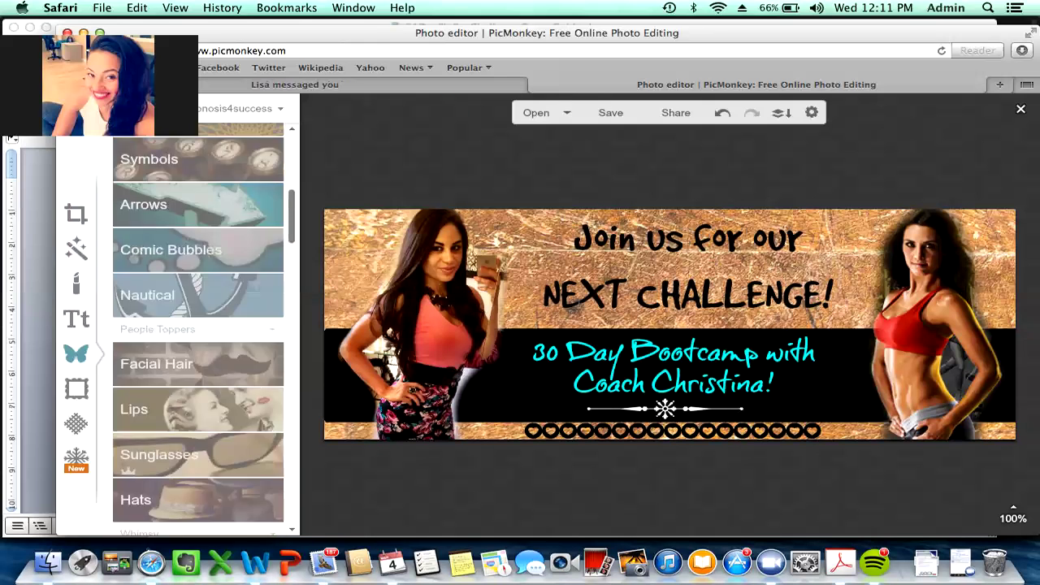
click(198, 283)
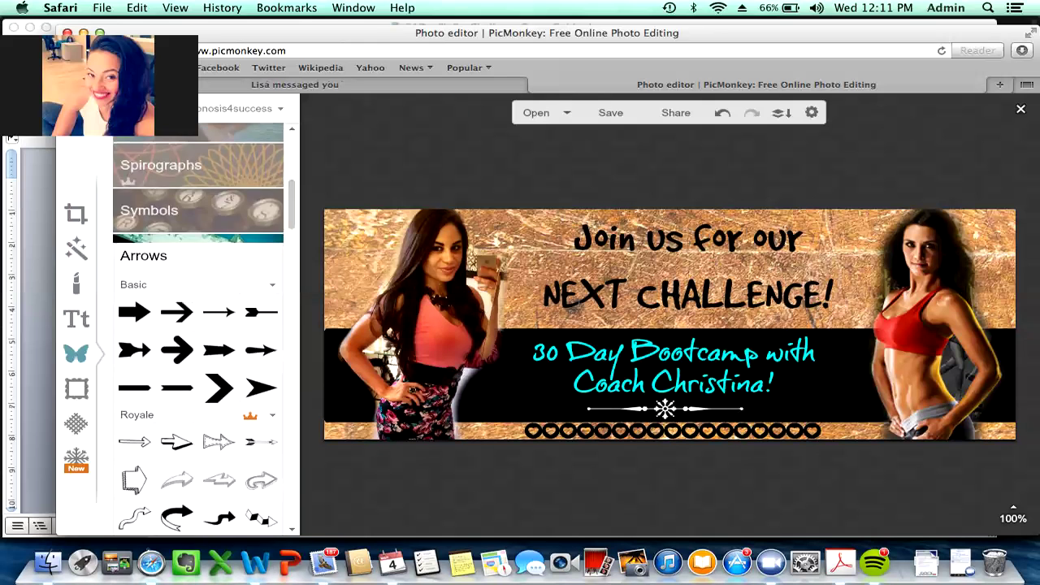
Try the sketchy outlined Royale arrow in front of the challenge text and delete it
click(218, 441)
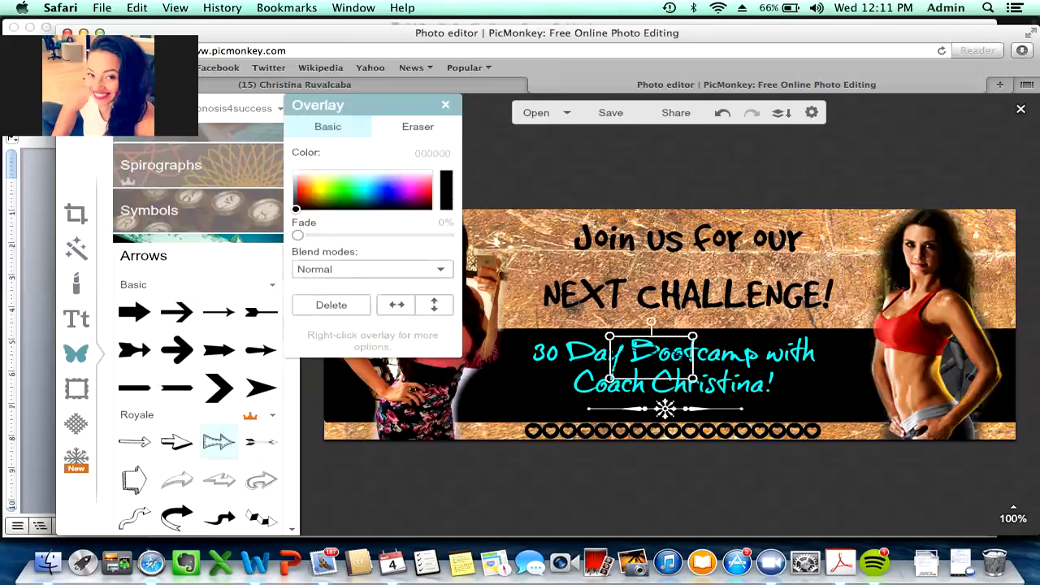
drag(646, 358, 529, 243)
key(Delete)
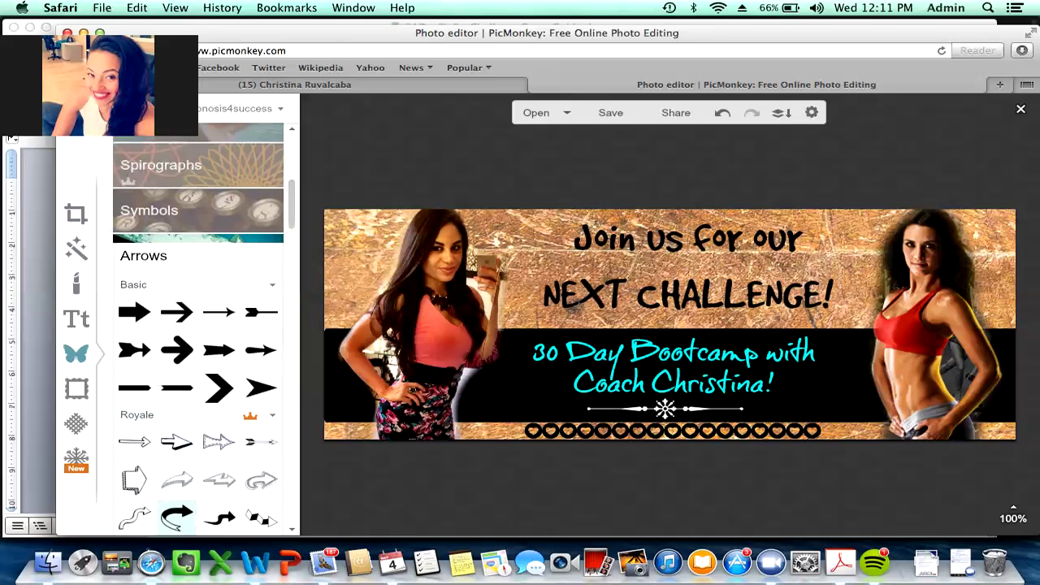
Add two black curved Royale arrows, one before "Join" and one after "our" rotated to point down, and deselect them
click(177, 515)
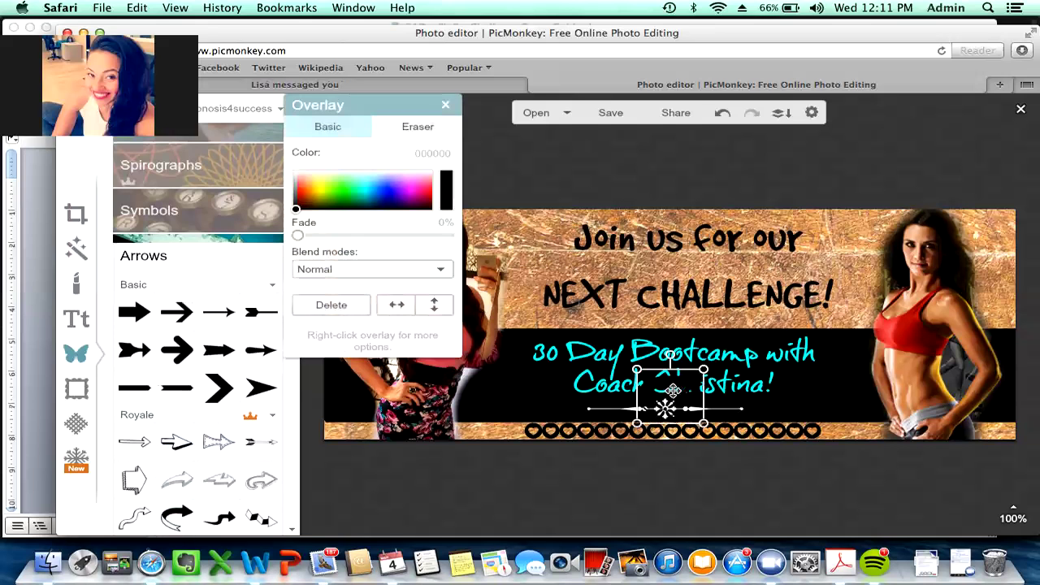
drag(642, 358, 539, 240)
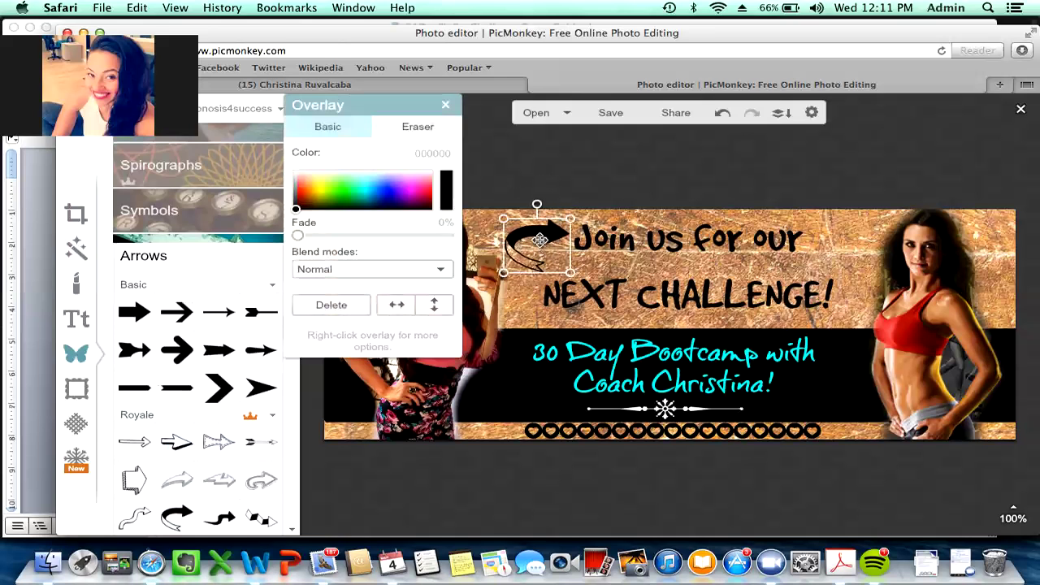
click(176, 516)
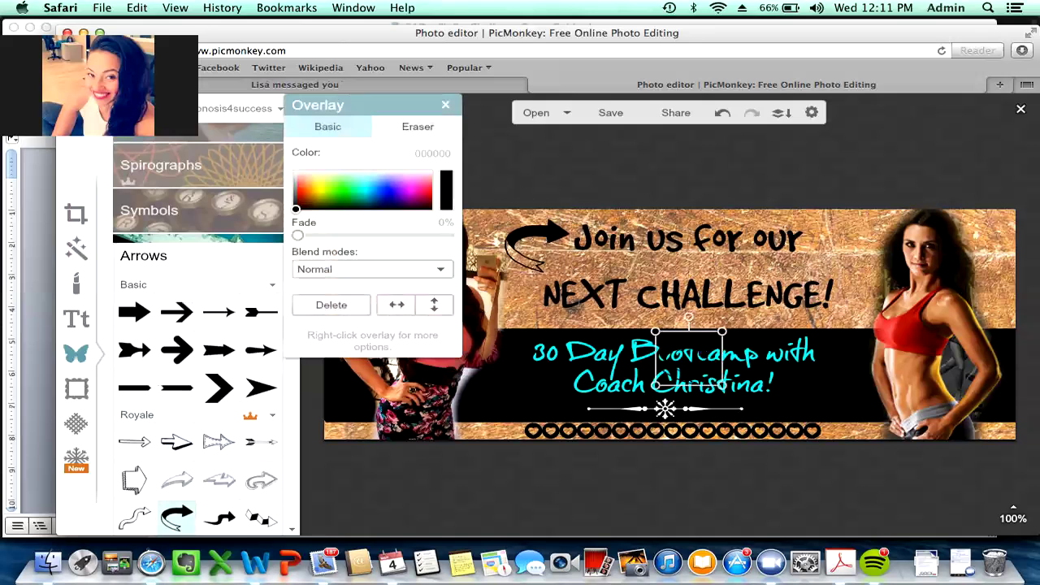
drag(690, 355, 815, 248)
drag(818, 208, 884, 274)
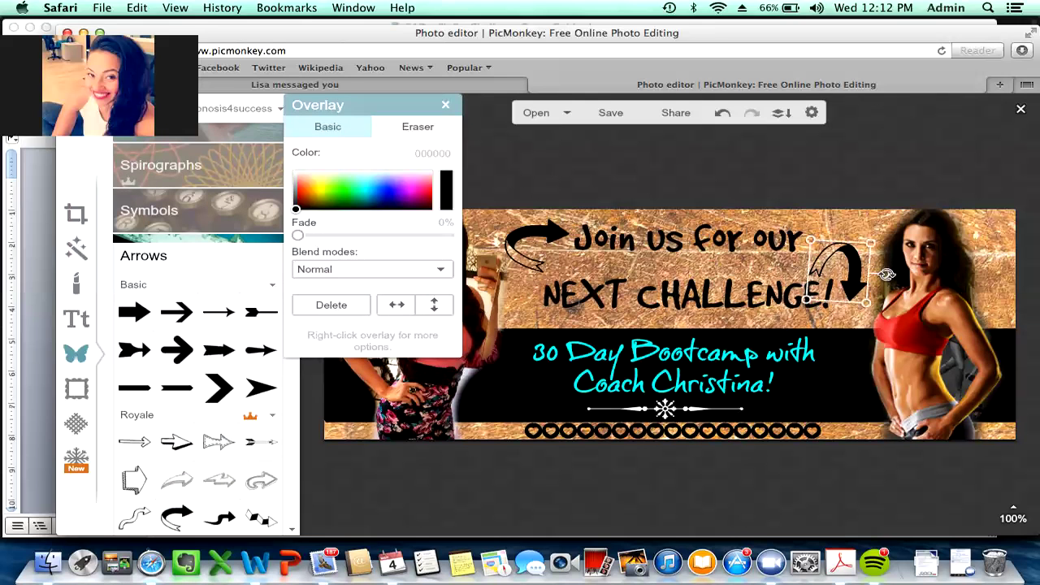
key(Escape)
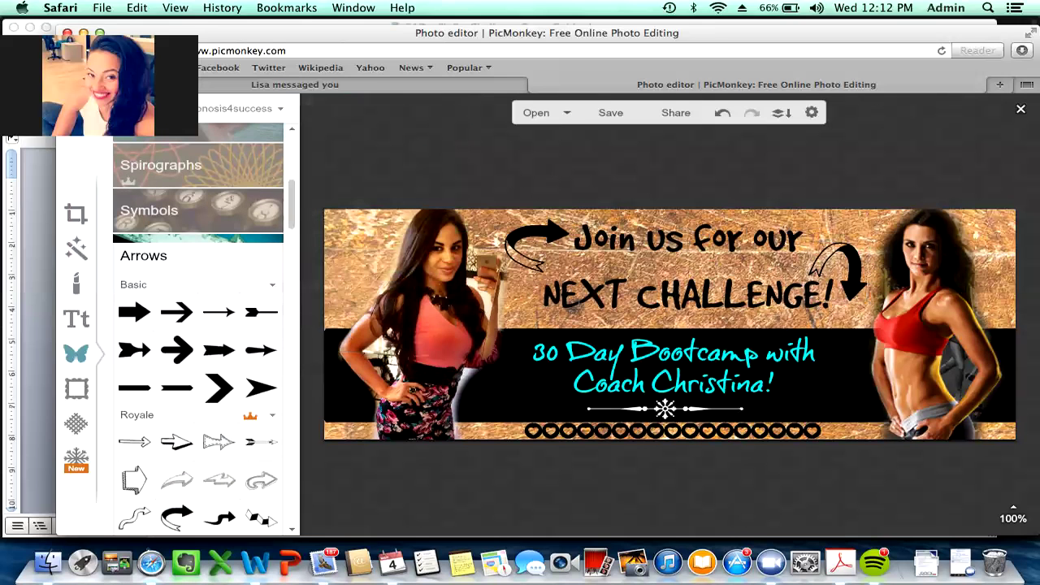
Save the banner to the Desktop as a .jpg in Pierce quality, named with the coach's first name plus "Banner"
click(610, 112)
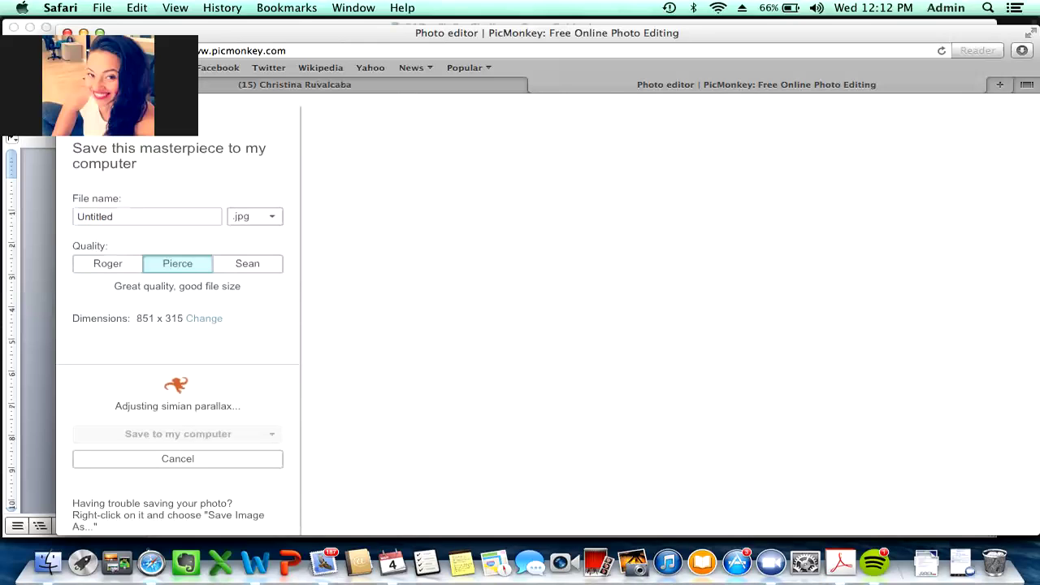
key(BackSpace)
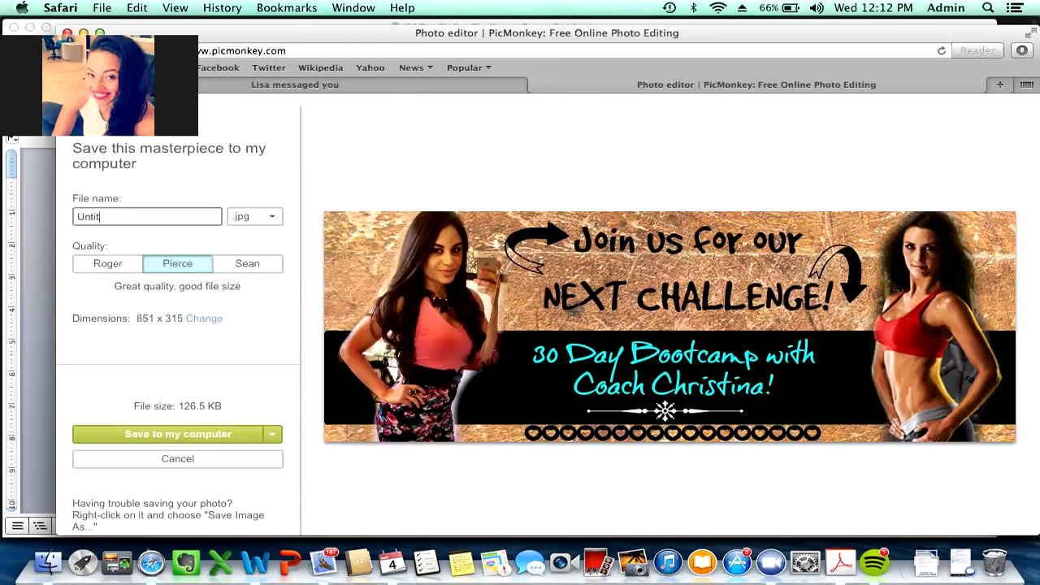
key(BackSpace)
key(BackSpace)
key(BackSpace)
key(BackSpace)
key(BackSpace)
key(BackSpace)
text(Christinas Banner)
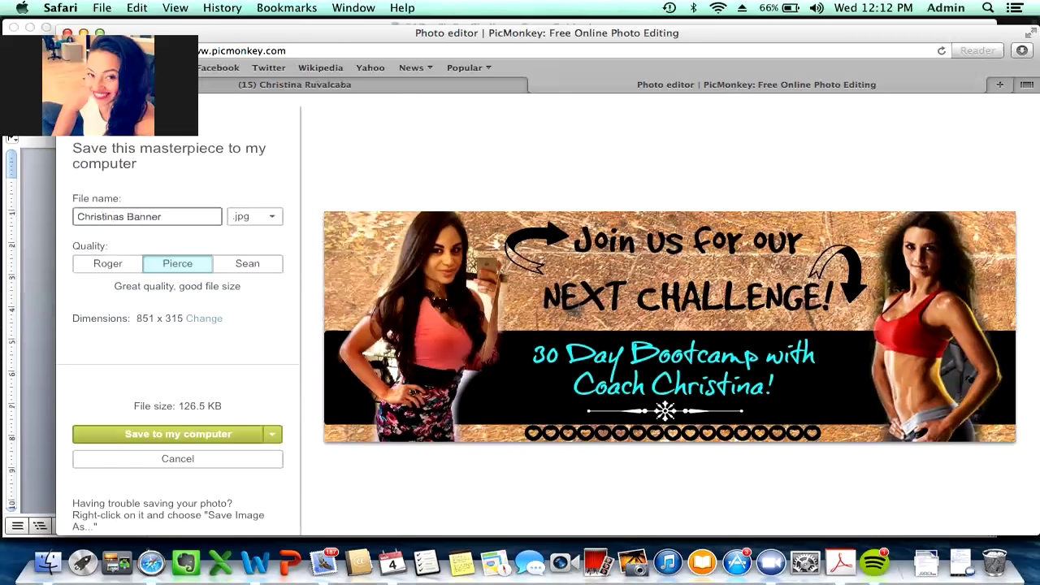
key(Return)
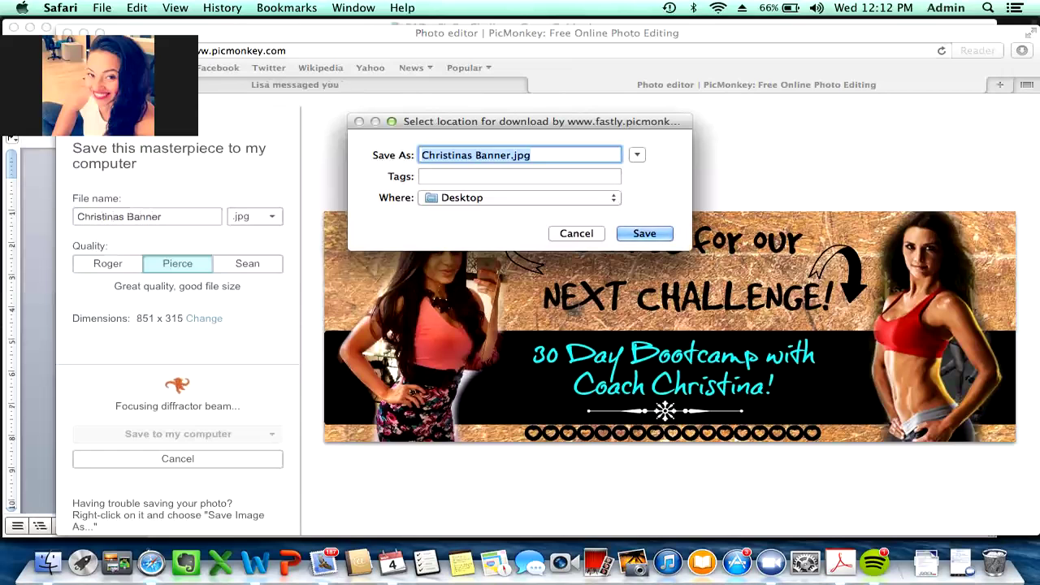
key(Return)
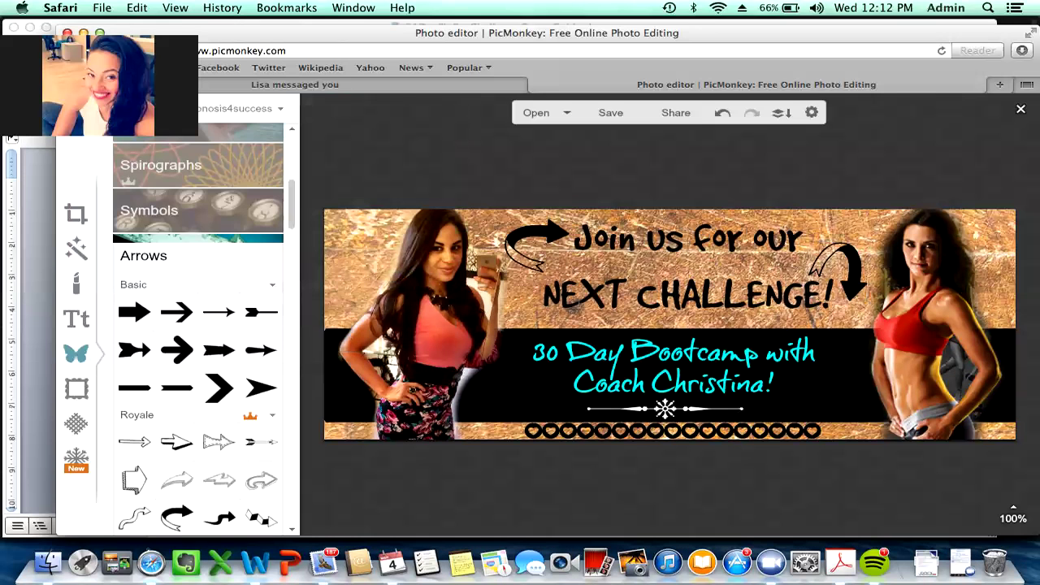